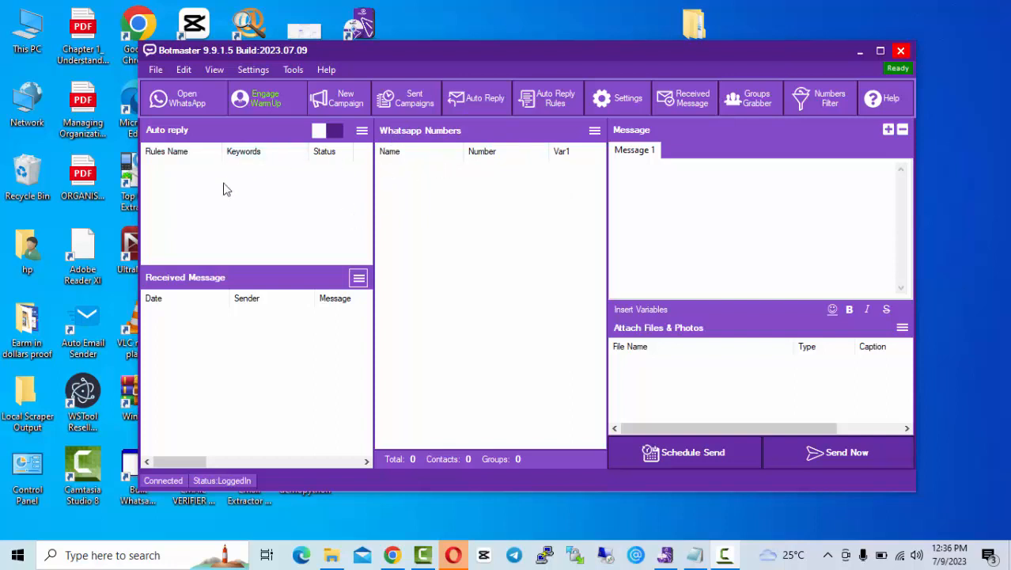
Step: Look at the WhatsApp chat window, then try manual contact entry with 2348 and cancel it
{"action": "left_click", "coordinate": [181, 108]}
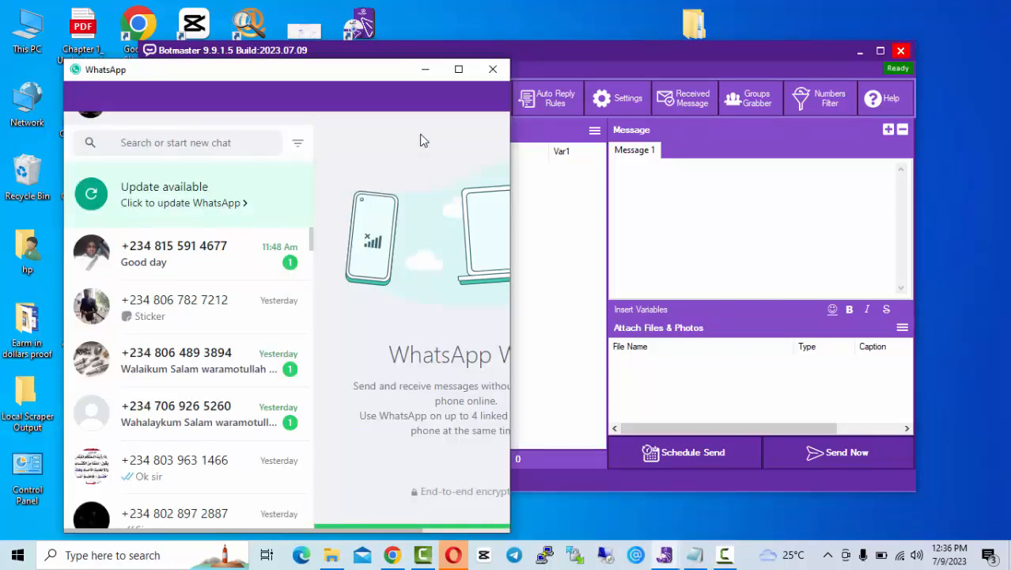
{"action": "left_click", "coordinate": [497, 73]}
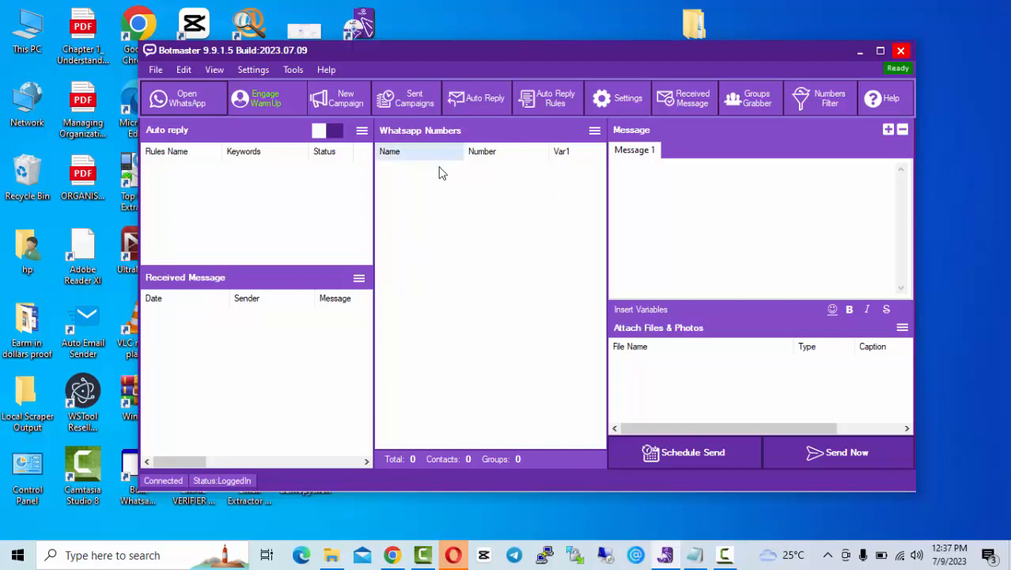
{"action": "right_click", "coordinate": [457, 205]}
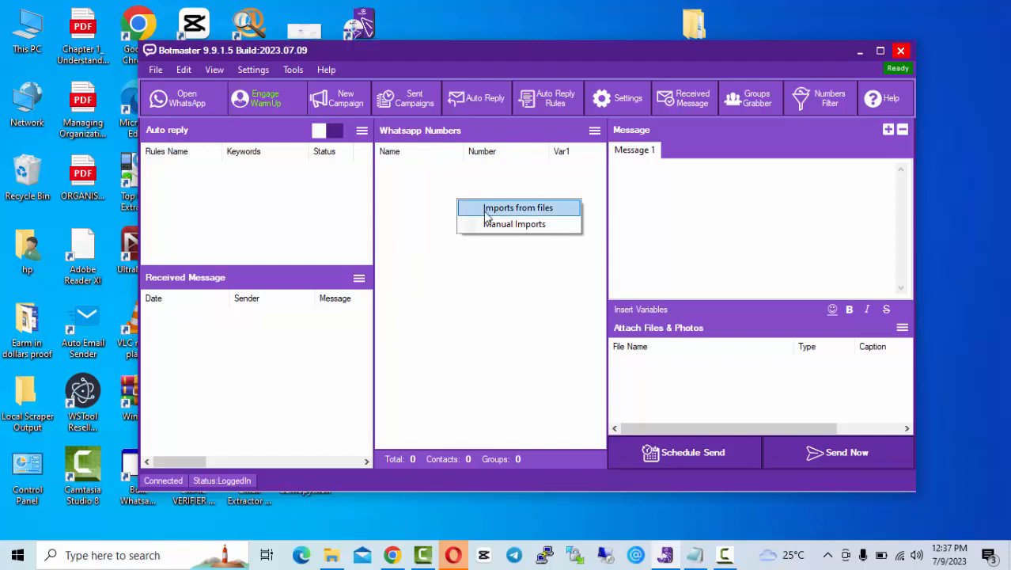
{"action": "left_click", "coordinate": [487, 224]}
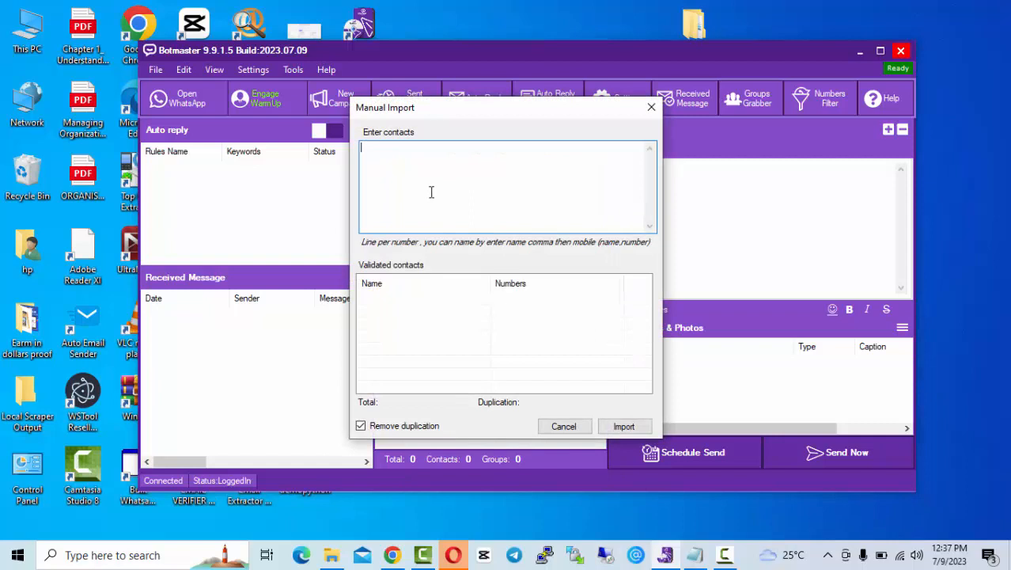
{"action": "type", "text": "2348"}
{"action": "left_click", "coordinate": [434, 307]}
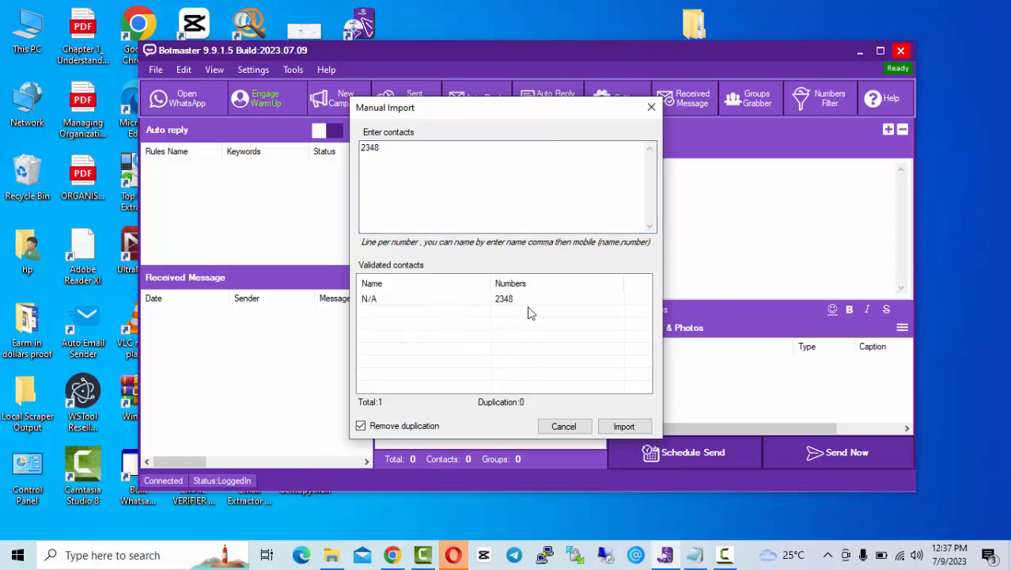
{"action": "left_click", "coordinate": [573, 425]}
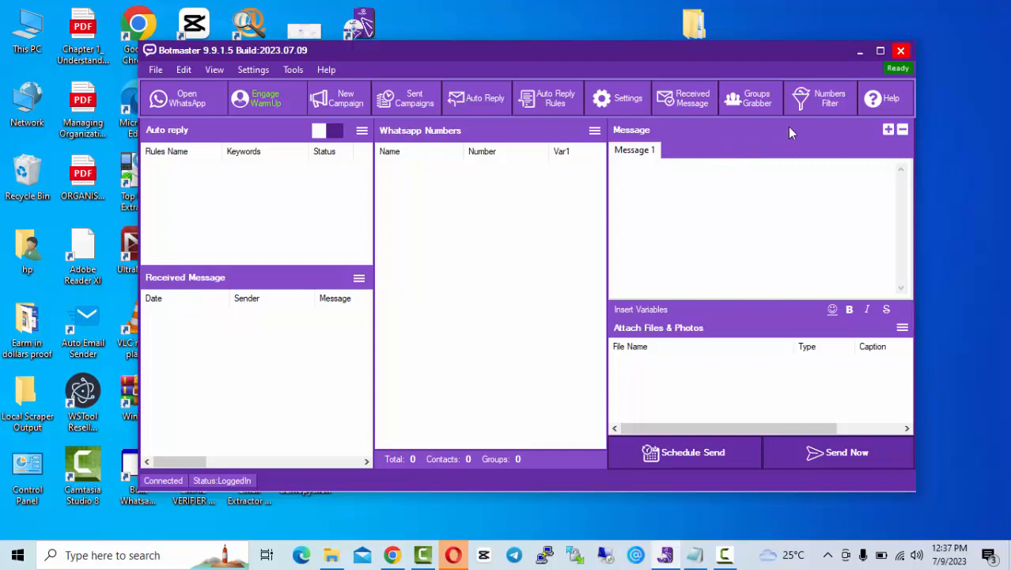
Step: Open the Numbers Generator in the numbers filter and enter the starting phone number
{"action": "left_click", "coordinate": [830, 109]}
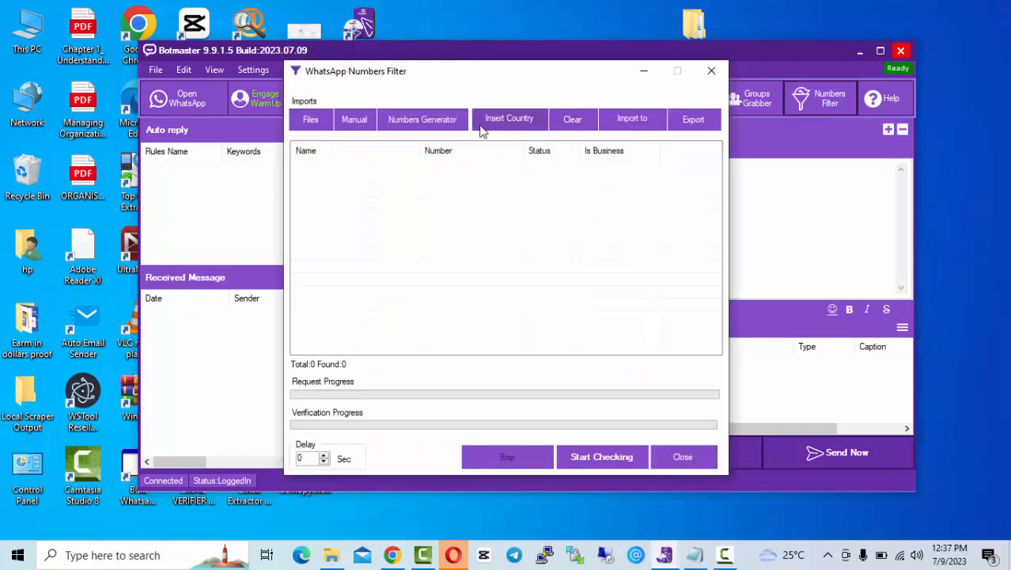
{"action": "left_click", "coordinate": [427, 129]}
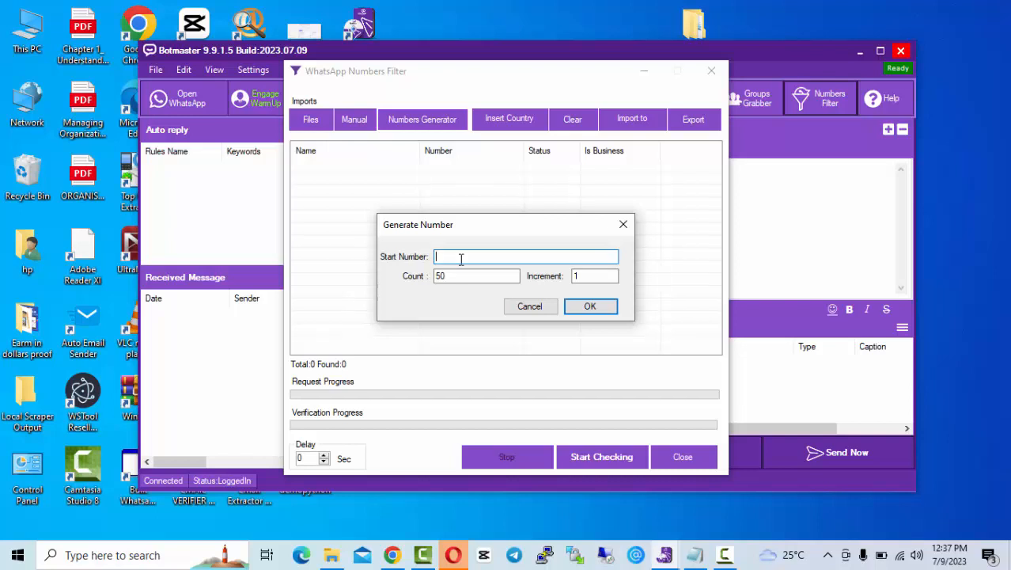
Step: Set the count to 100 and the increment to 4, then generate the numbers
{"action": "left_click", "coordinate": [445, 277]}
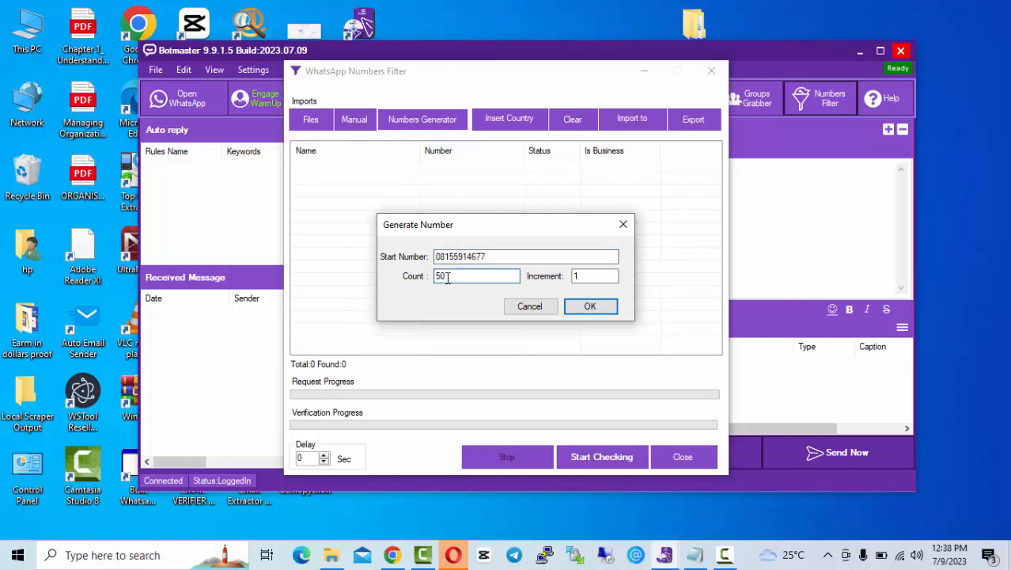
{"action": "key", "text": "BackSpace"}
{"action": "key", "text": "BackSpace"}
{"action": "type", "text": "100"}
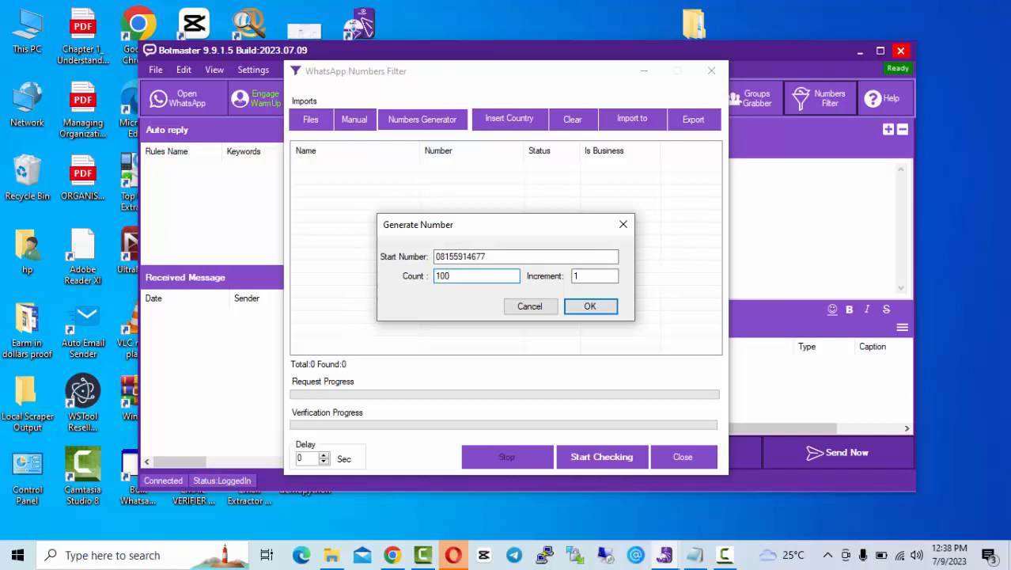
{"action": "left_click", "coordinate": [584, 277]}
{"action": "key", "text": "BackSpace"}
{"action": "type", "text": "4"}
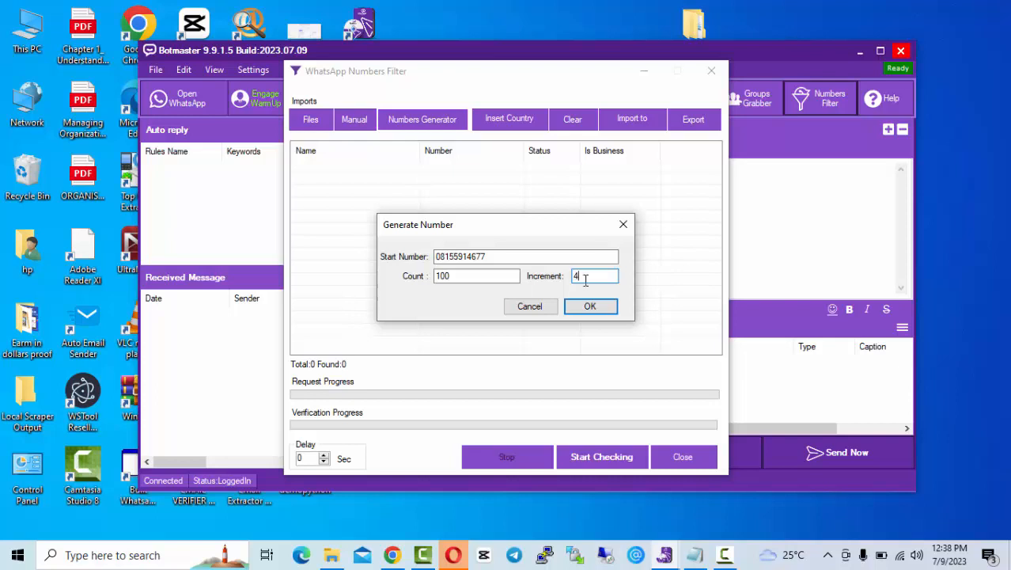
{"action": "left_click", "coordinate": [324, 457]}
{"action": "left_click", "coordinate": [594, 307]}
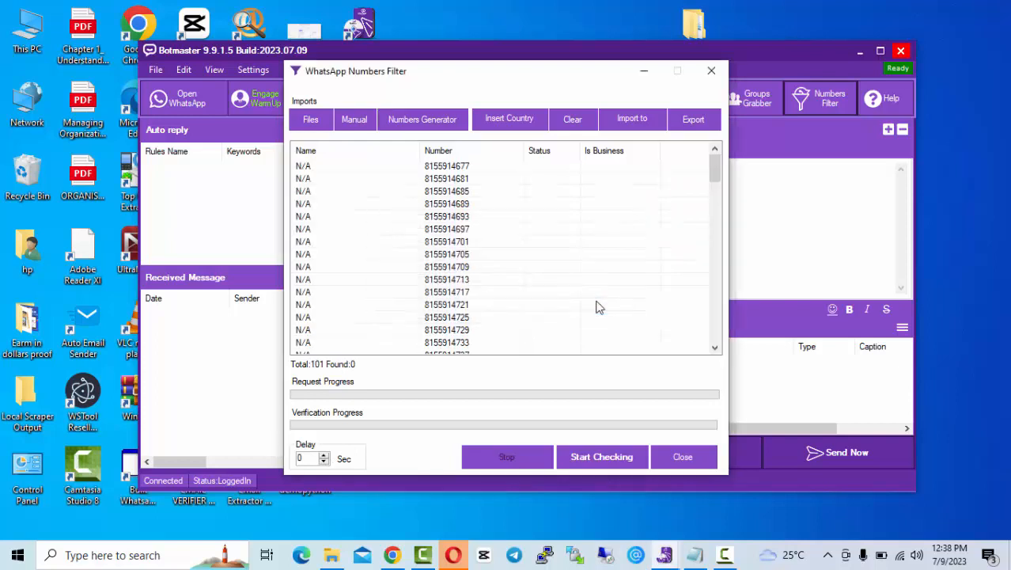
Step: Prefix every generated number with country code 234
{"action": "left_click", "coordinate": [508, 121]}
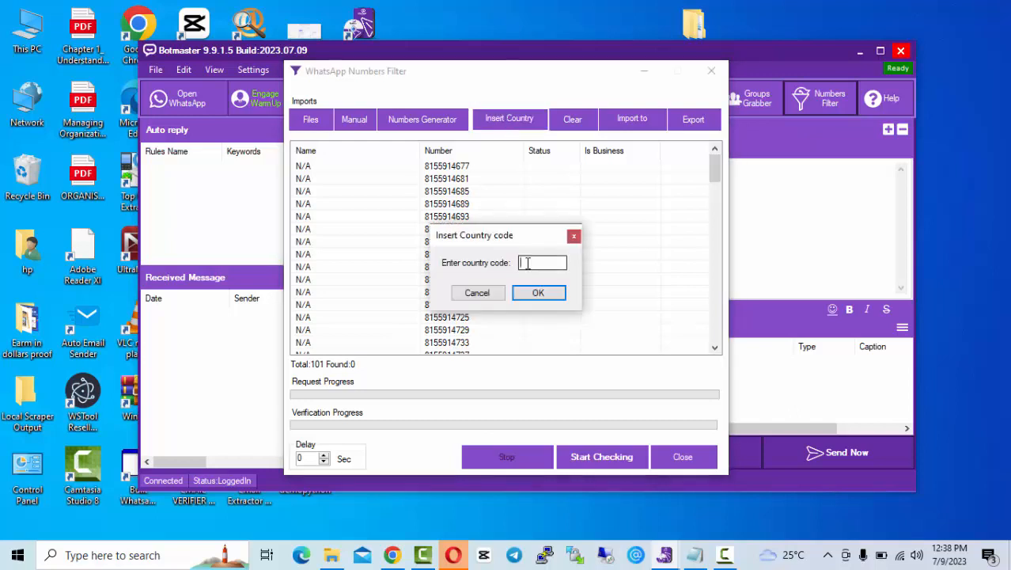
{"action": "type", "text": "234"}
{"action": "left_click", "coordinate": [538, 294]}
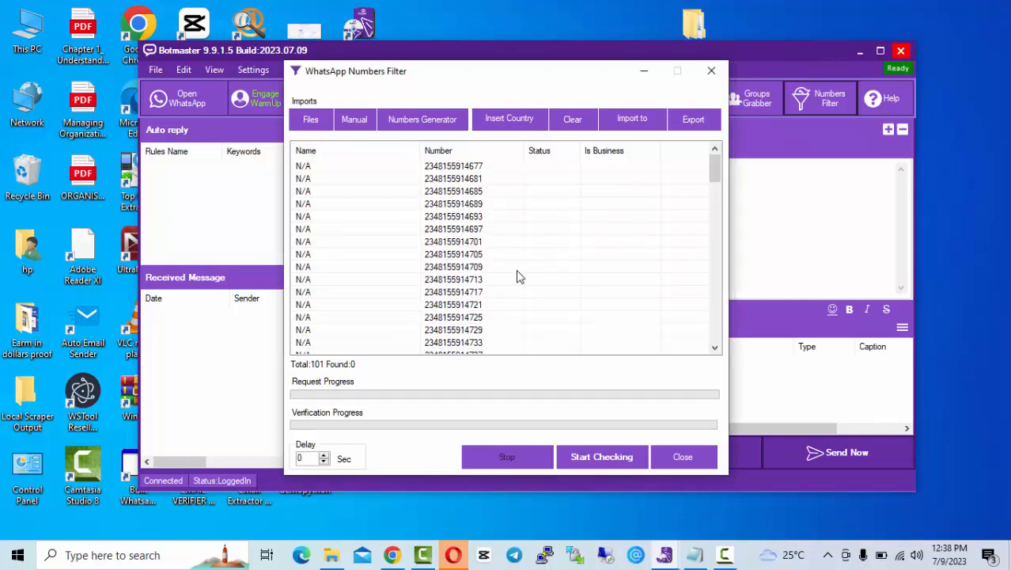
Step: Run a WhatsApp check at 1-second delay, stop it, reset the delay to 0 and close the filter
{"action": "left_click", "coordinate": [325, 457]}
{"action": "left_click", "coordinate": [616, 460]}
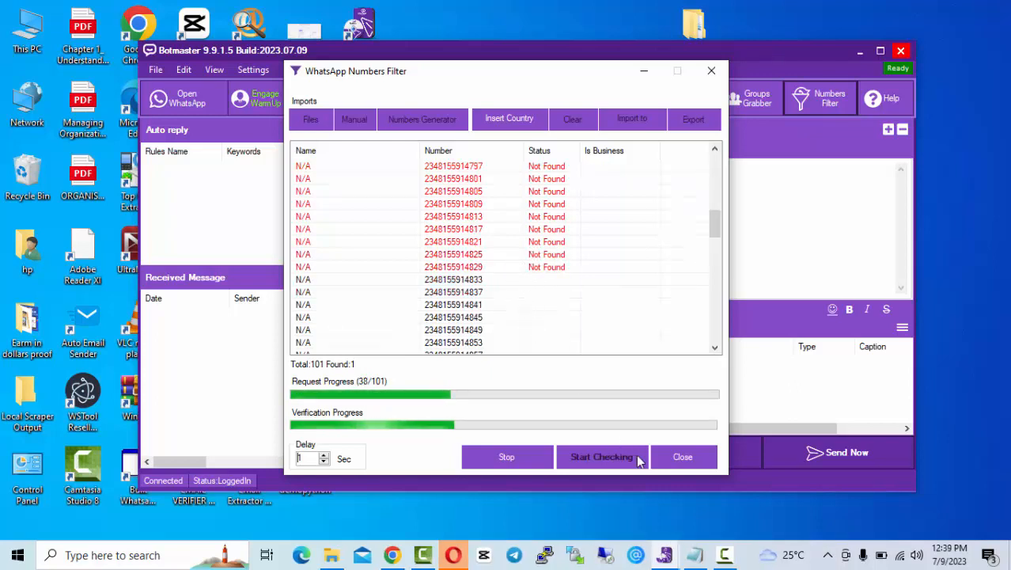
{"action": "left_click", "coordinate": [533, 465]}
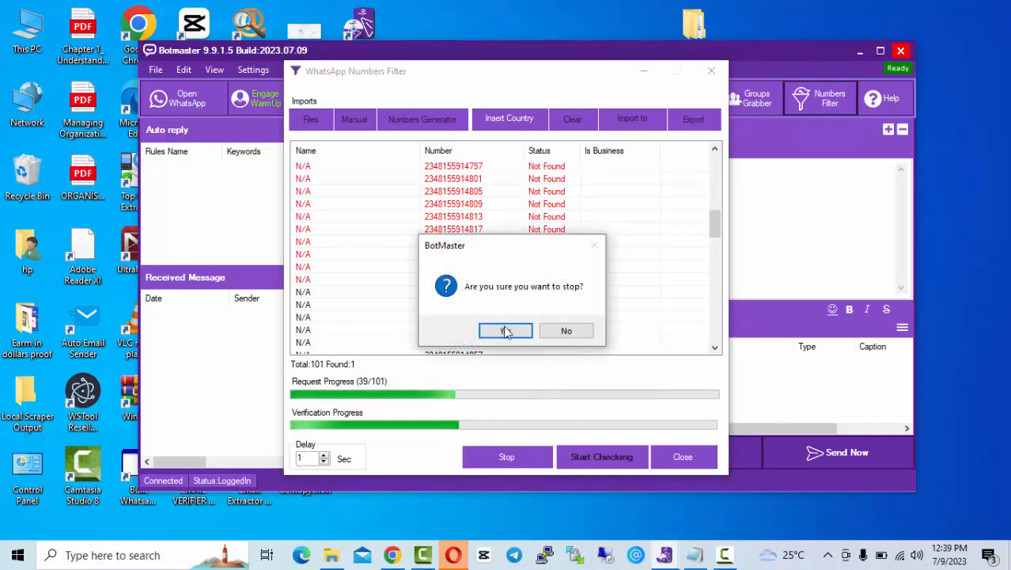
{"action": "left_click", "coordinate": [505, 330]}
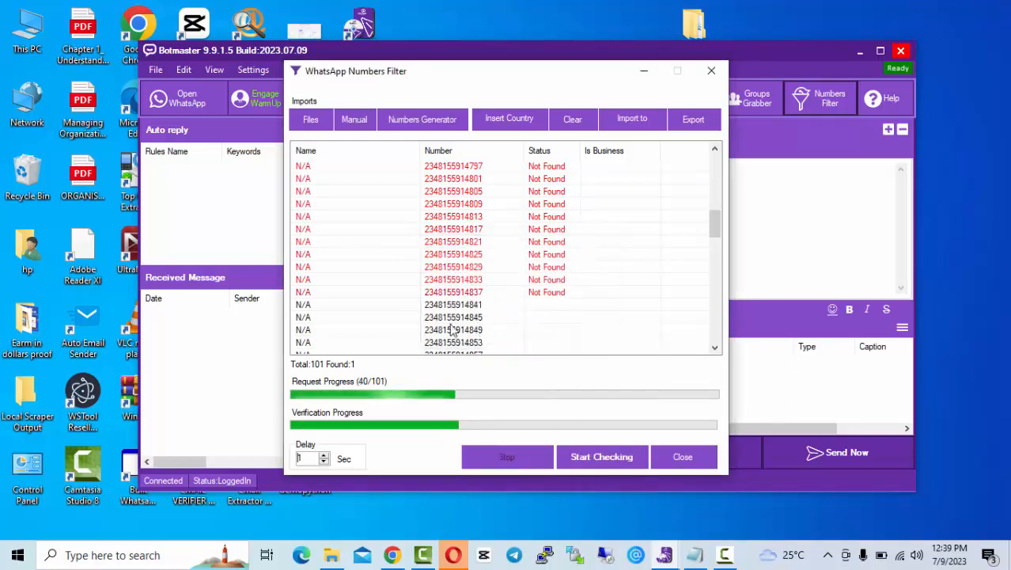
{"action": "left_click", "coordinate": [325, 462]}
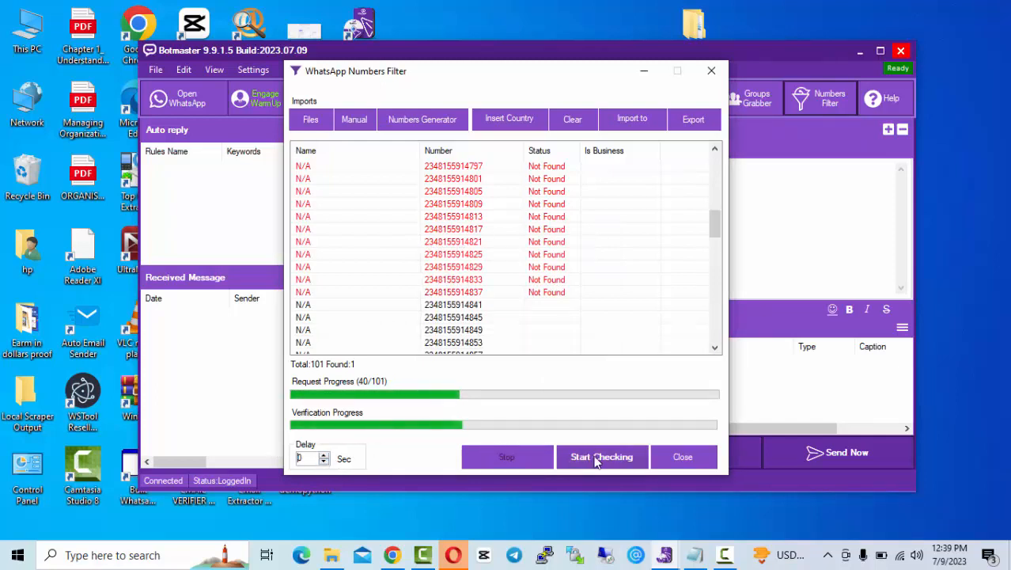
{"action": "left_click", "coordinate": [683, 456]}
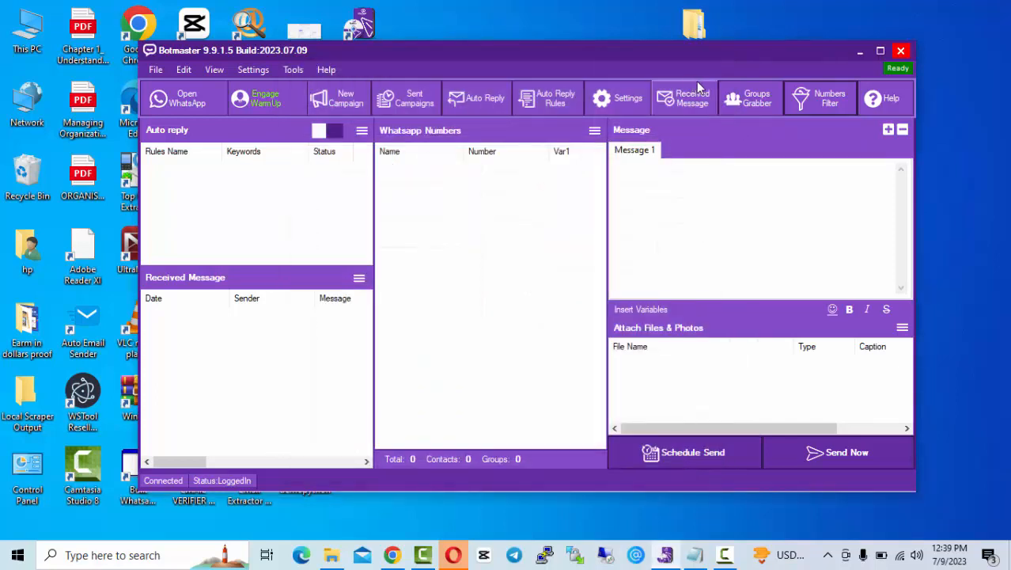
Step: Generate 501 numbers from a new start number with count 500 and increment 3
{"action": "left_click", "coordinate": [823, 101]}
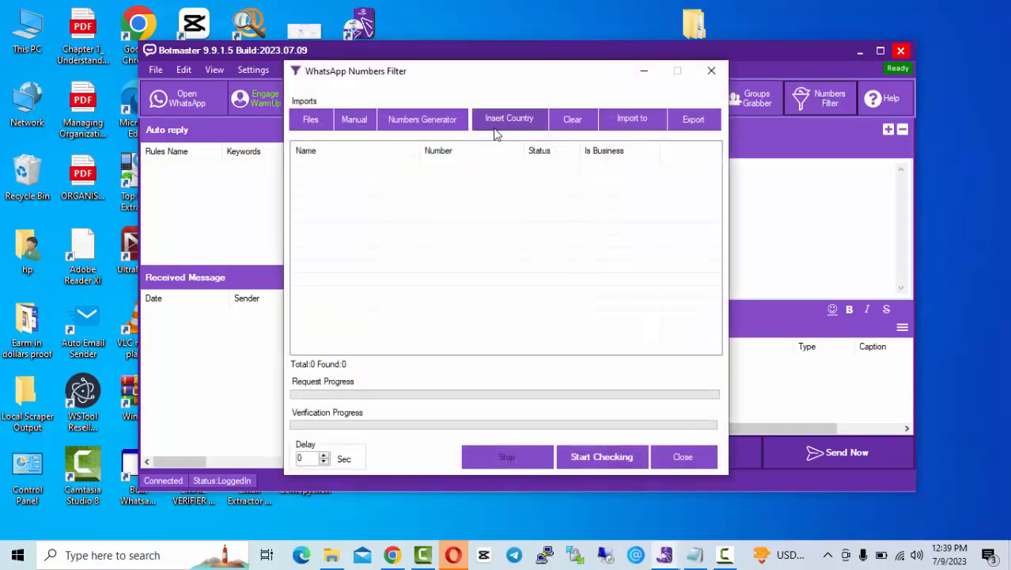
{"action": "left_click", "coordinate": [444, 126]}
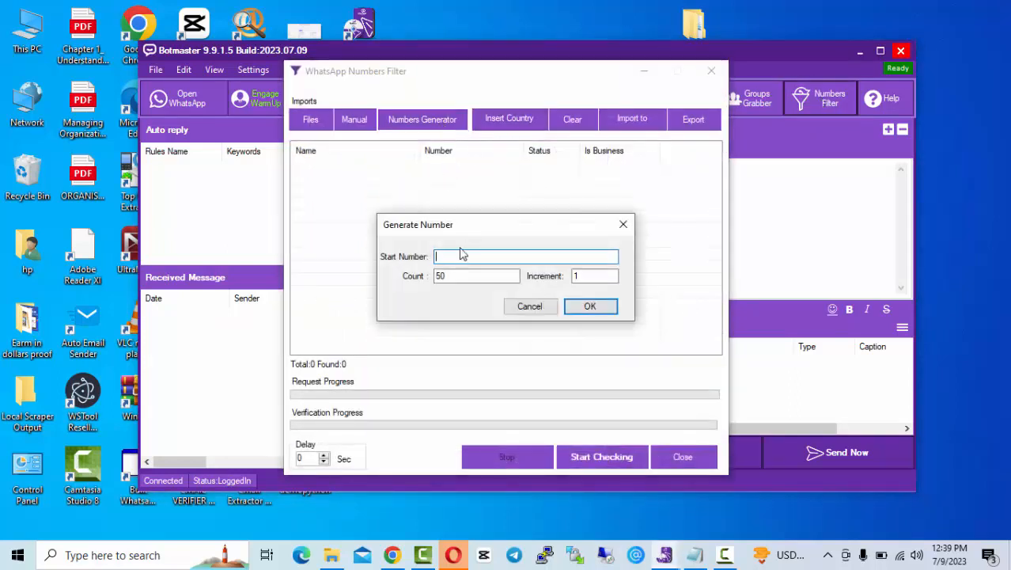
{"action": "left_click", "coordinate": [460, 277]}
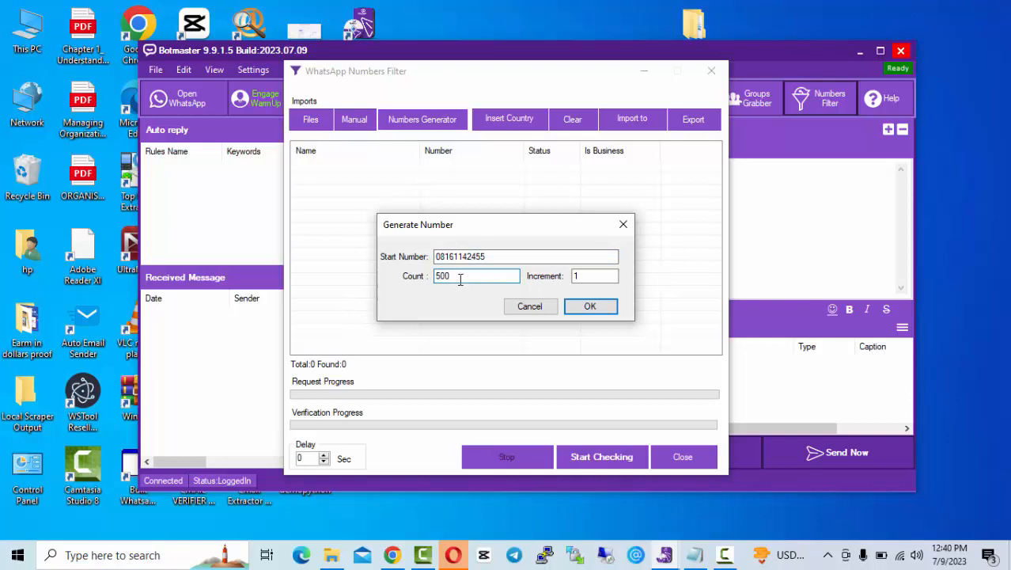
{"action": "left_click", "coordinate": [601, 278]}
{"action": "left_click", "coordinate": [590, 307]}
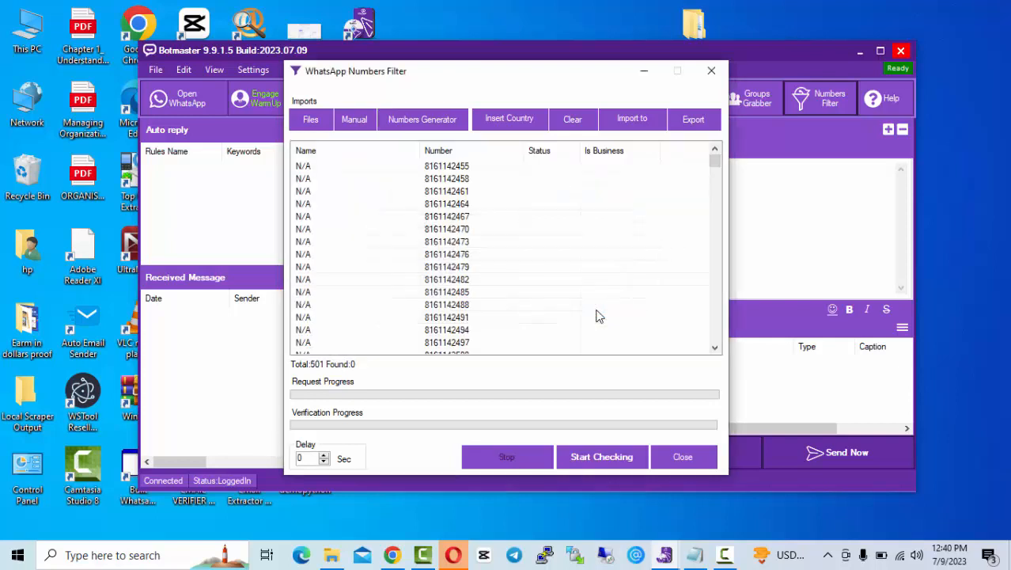
Step: Add country code 234 to all 501 numbers
{"action": "left_click", "coordinate": [506, 123]}
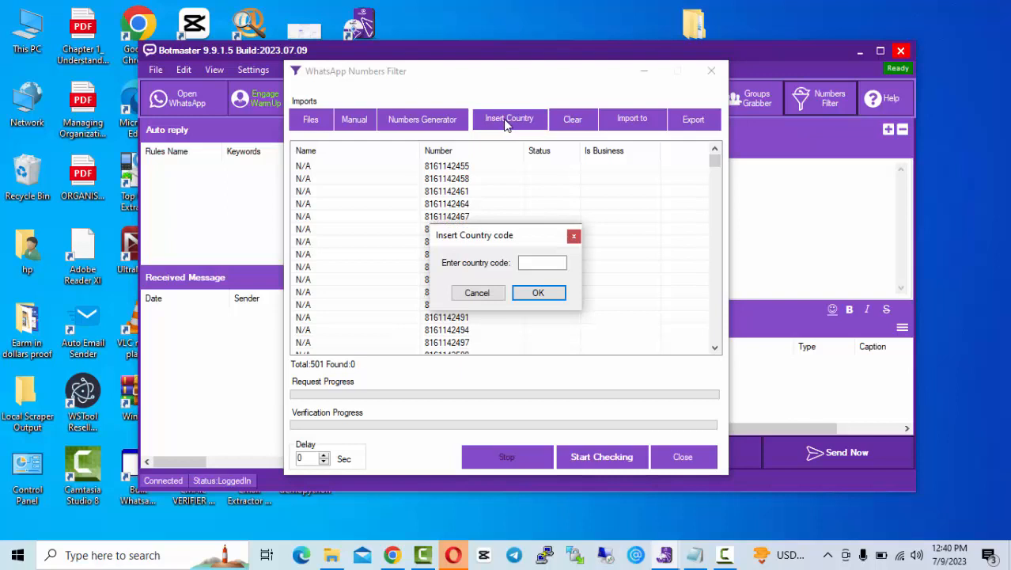
{"action": "left_click", "coordinate": [538, 262]}
{"action": "type", "text": "234"}
{"action": "left_click", "coordinate": [541, 295]}
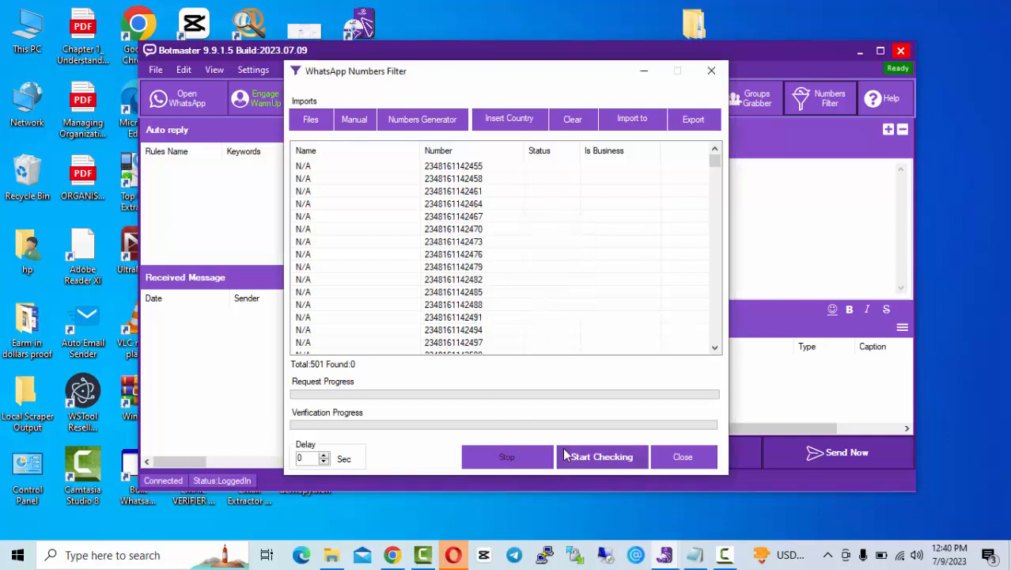
Step: Check all 501 numbers on WhatsApp until 120 are found registered
{"action": "left_click", "coordinate": [587, 458]}
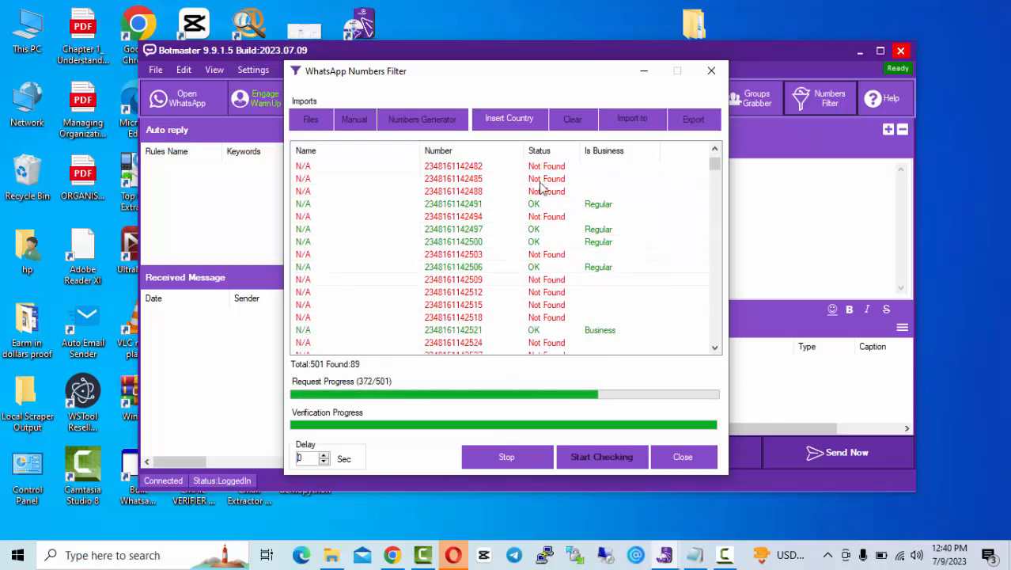
{"action": "scroll", "coordinate": [601, 240], "scroll_direction": "down", "scroll_amount": 1}
{"action": "scroll", "coordinate": [600, 240], "scroll_direction": "down", "scroll_amount": 5}
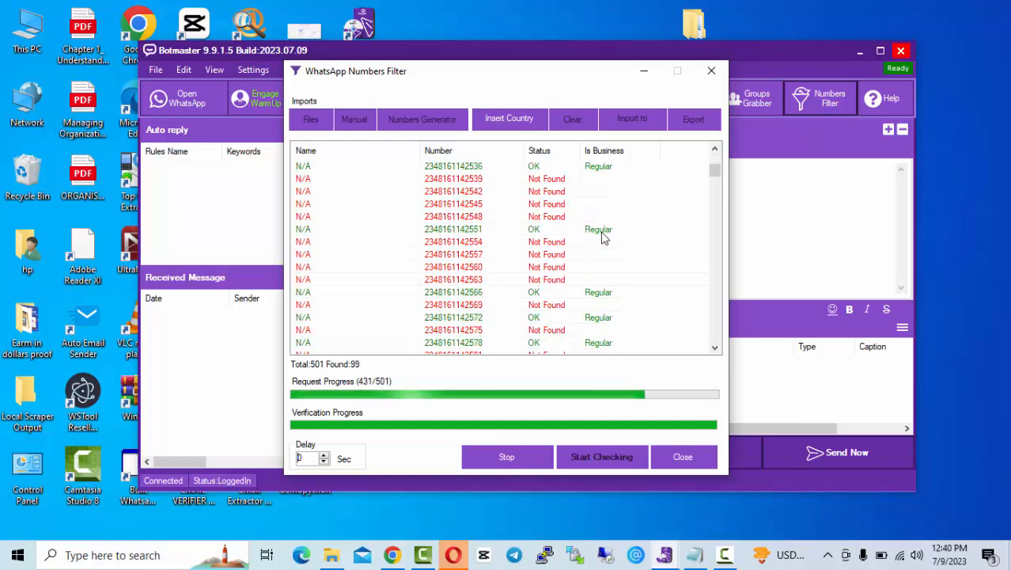
{"action": "scroll", "coordinate": [600, 238], "scroll_direction": "down", "scroll_amount": 10}
{"action": "scroll", "coordinate": [603, 237], "scroll_direction": "up", "scroll_amount": 7}
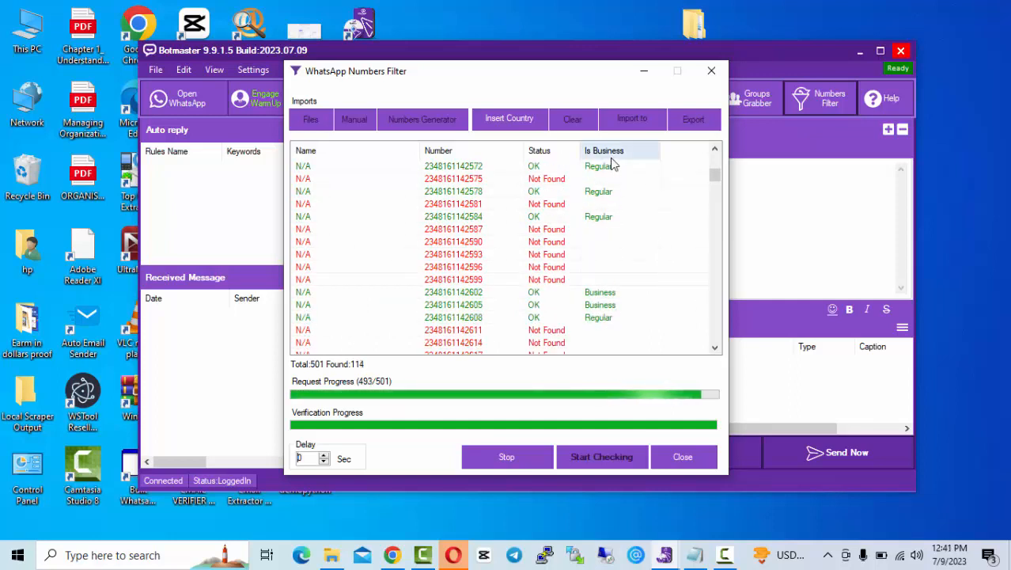
{"action": "scroll", "coordinate": [601, 197], "scroll_direction": "up", "scroll_amount": 1}
{"action": "scroll", "coordinate": [614, 259], "scroll_direction": "up", "scroll_amount": 1}
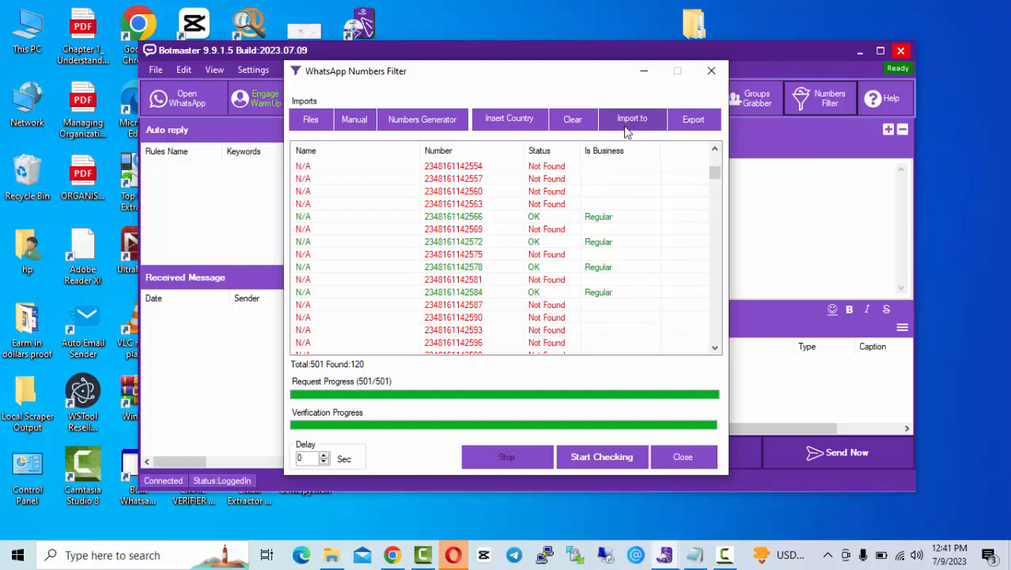
Step: Export all the checked numbers to a text file named WhatsApp_Numbers2 in Documents
{"action": "left_click", "coordinate": [671, 123]}
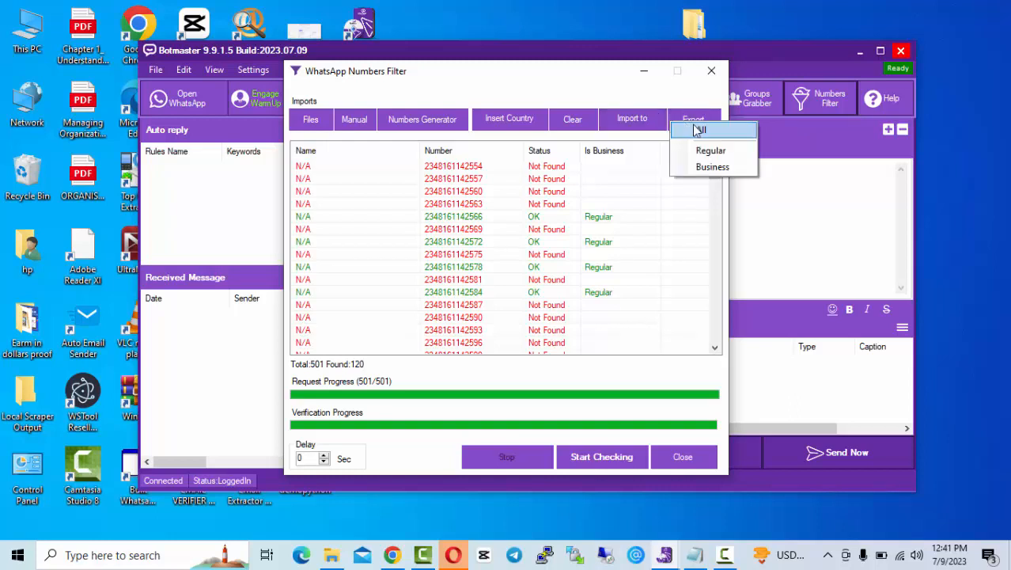
{"action": "left_click", "coordinate": [697, 132]}
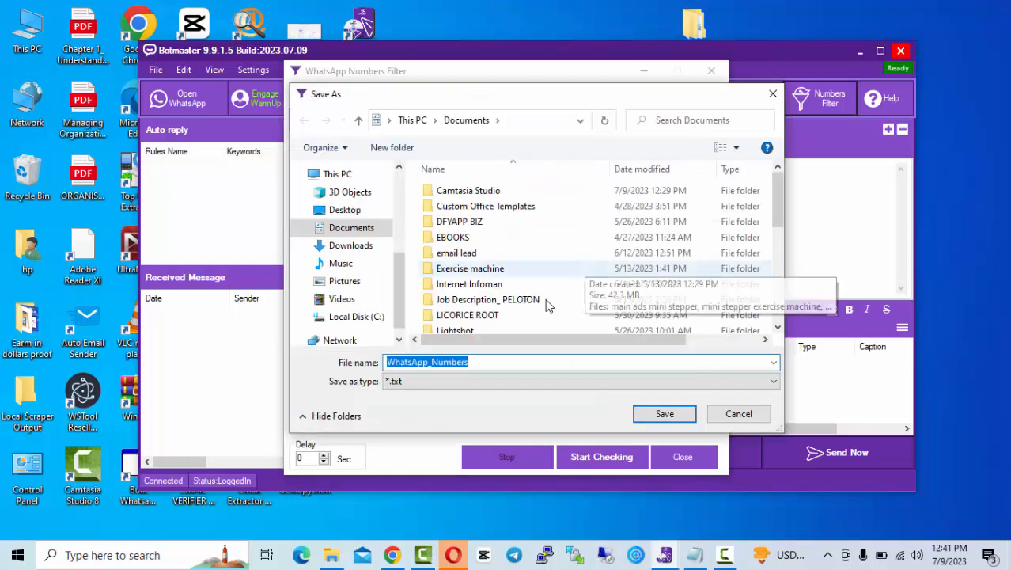
{"action": "left_click", "coordinate": [512, 363]}
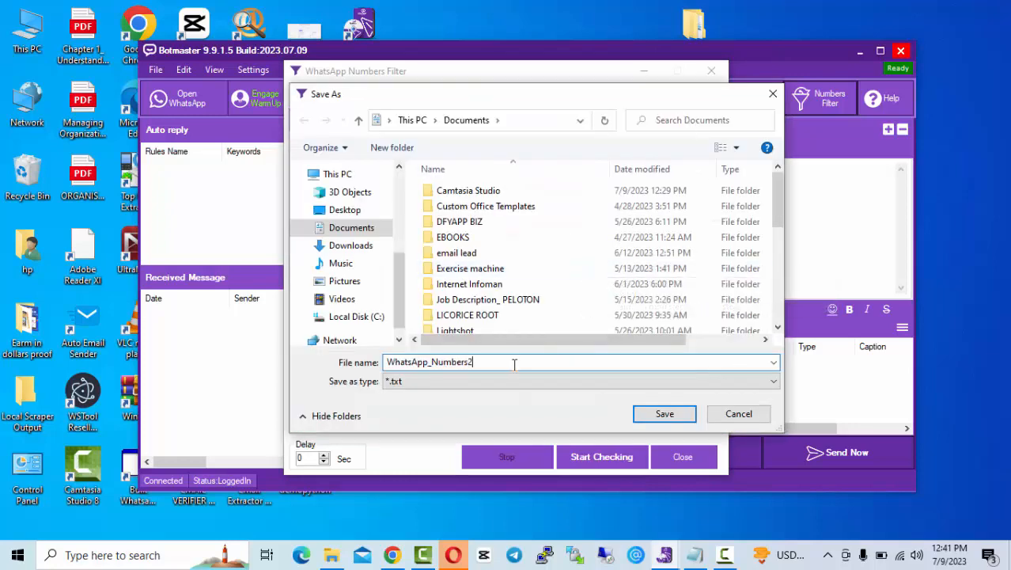
{"action": "left_click", "coordinate": [669, 414]}
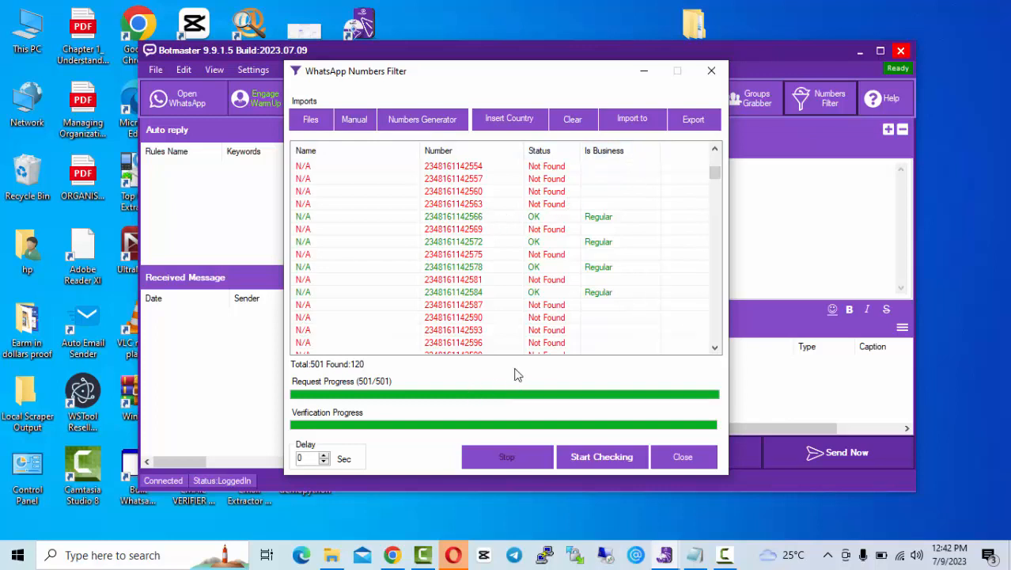
Step: Close the filter, then clear all 240 numbers from the WhatsApp sender list
{"action": "left_click", "coordinate": [695, 457]}
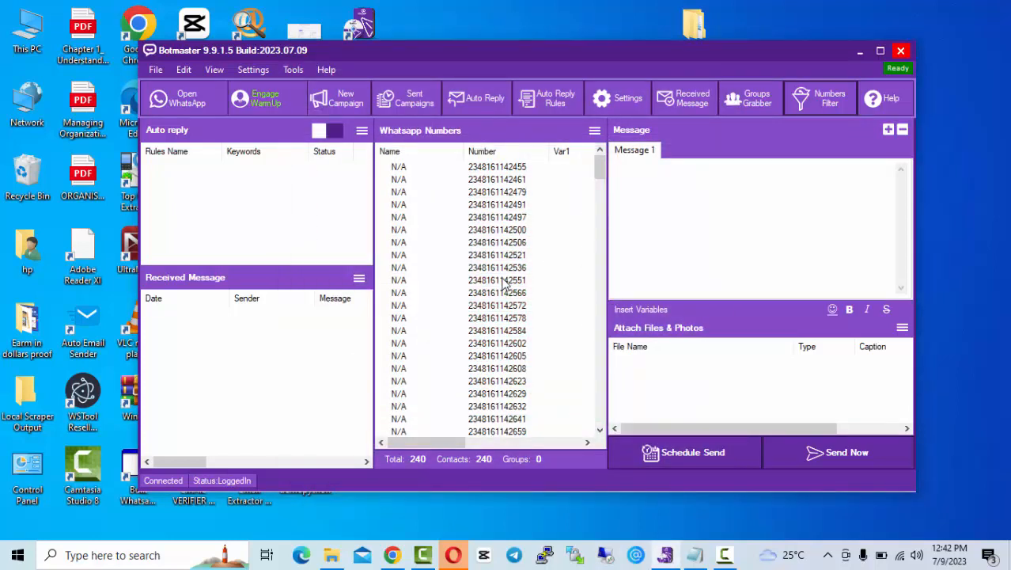
{"action": "left_click", "coordinate": [591, 179]}
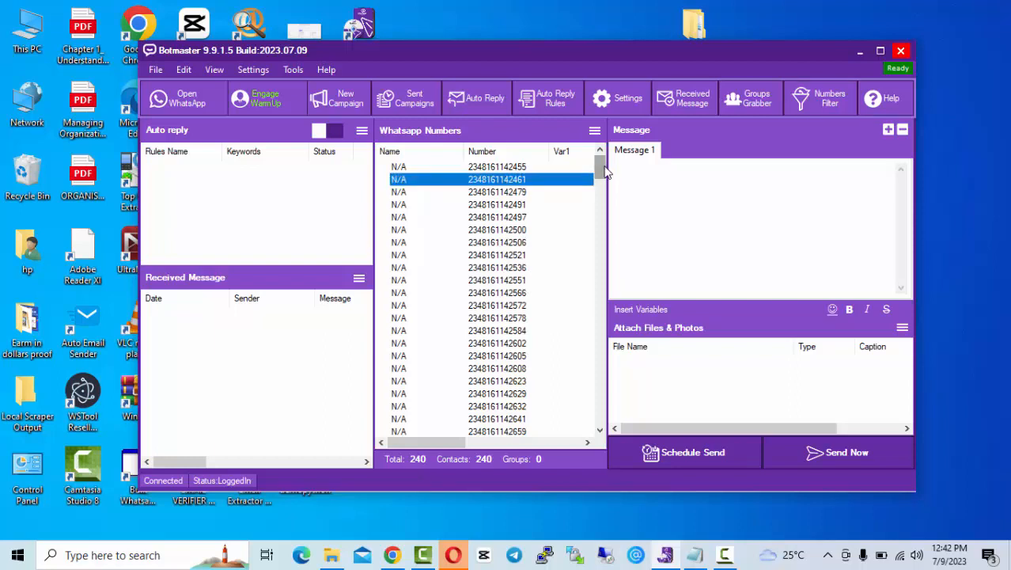
{"action": "left_click_drag", "start_coordinate": [603, 170], "coordinate": [610, 429]}
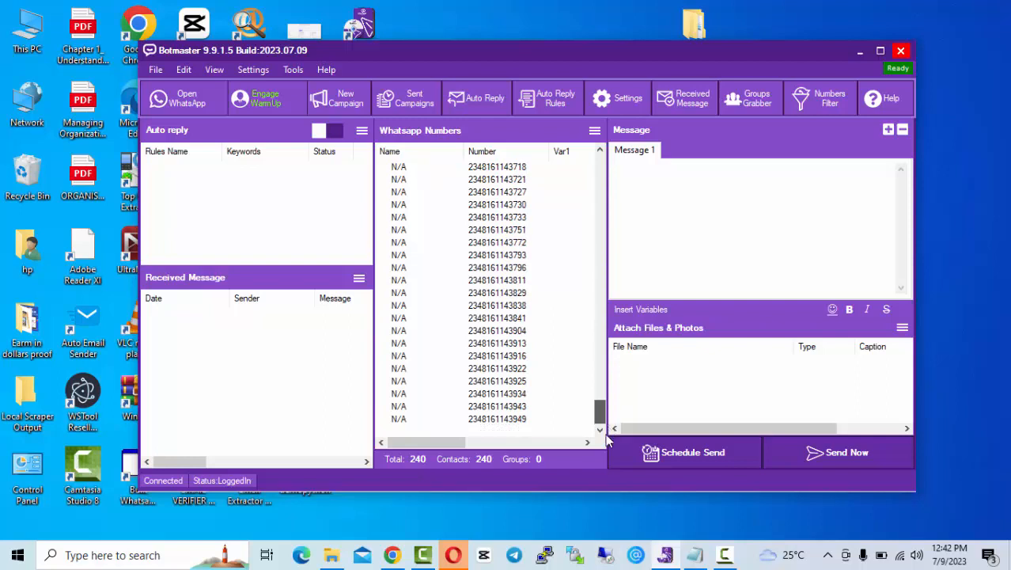
{"action": "left_click_drag", "start_coordinate": [605, 434], "coordinate": [554, 93]}
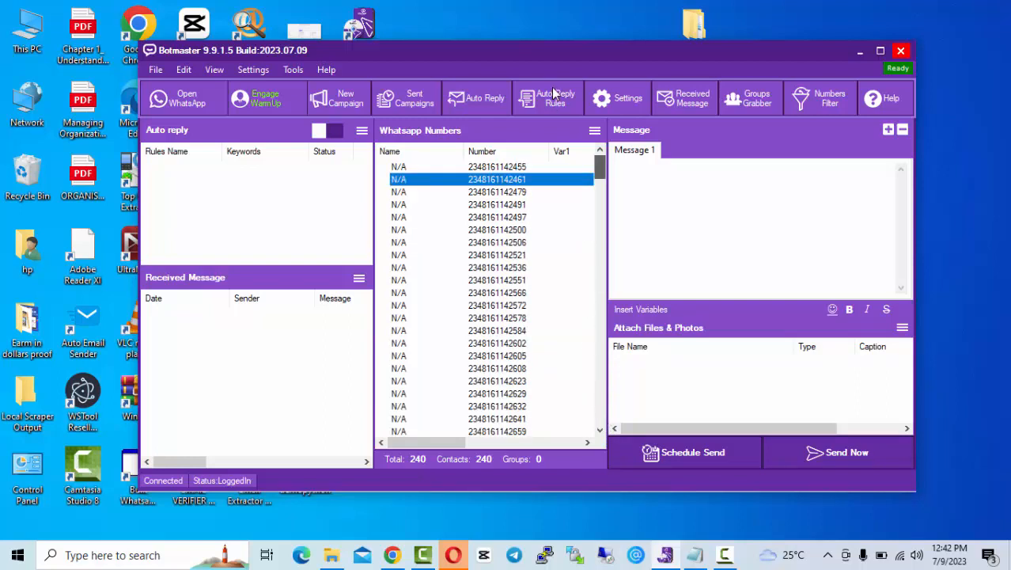
{"action": "right_click", "coordinate": [559, 245]}
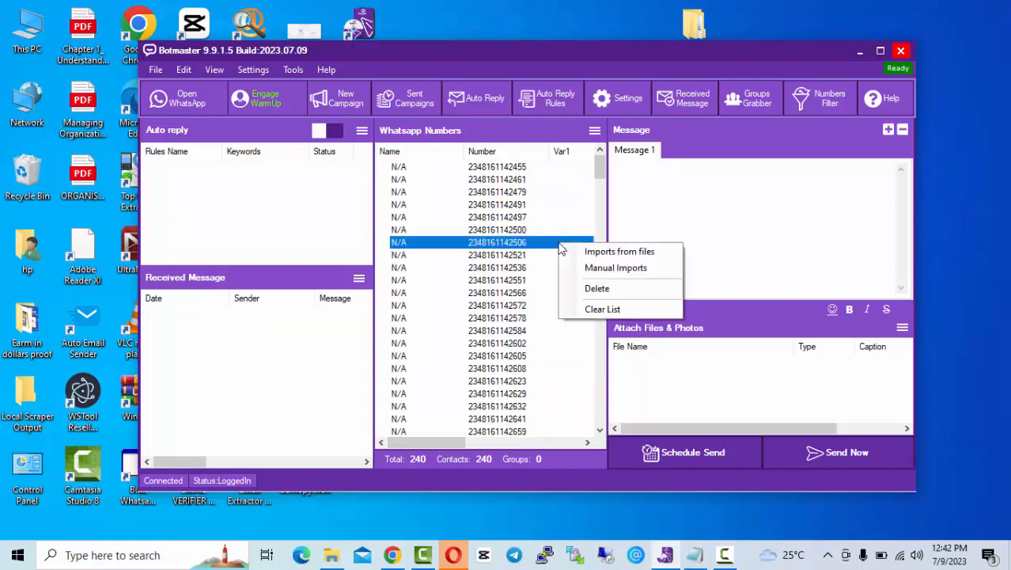
{"action": "left_click", "coordinate": [583, 308]}
{"action": "left_click", "coordinate": [530, 328]}
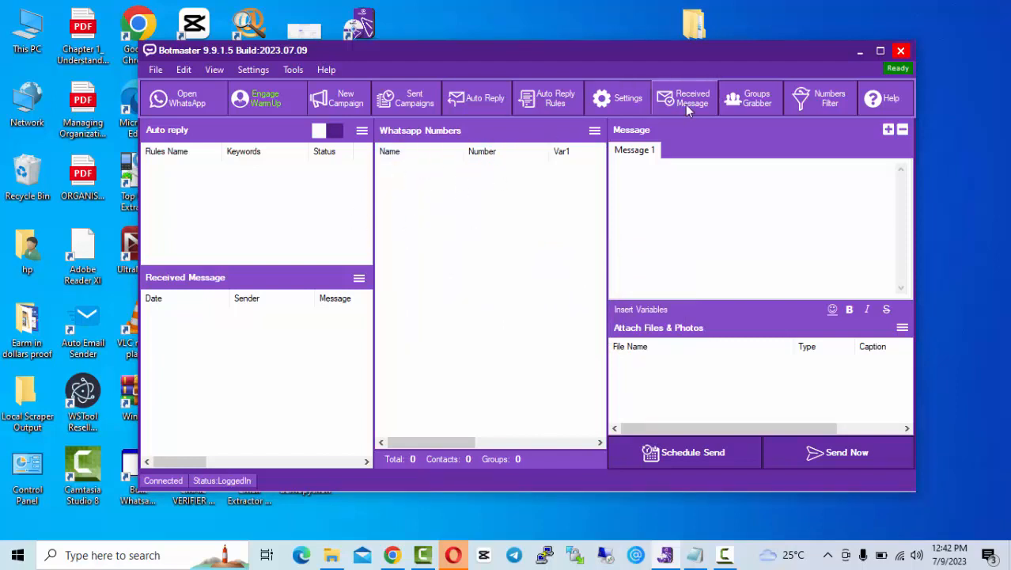
Step: Open manual number entry and close it without adding anything
{"action": "right_click", "coordinate": [527, 211]}
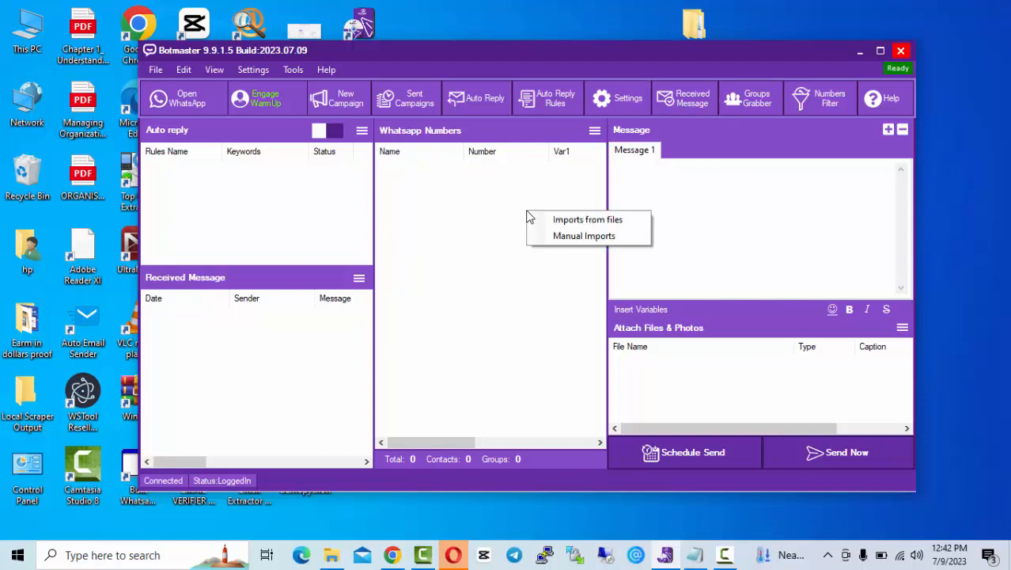
{"action": "left_click", "coordinate": [558, 238]}
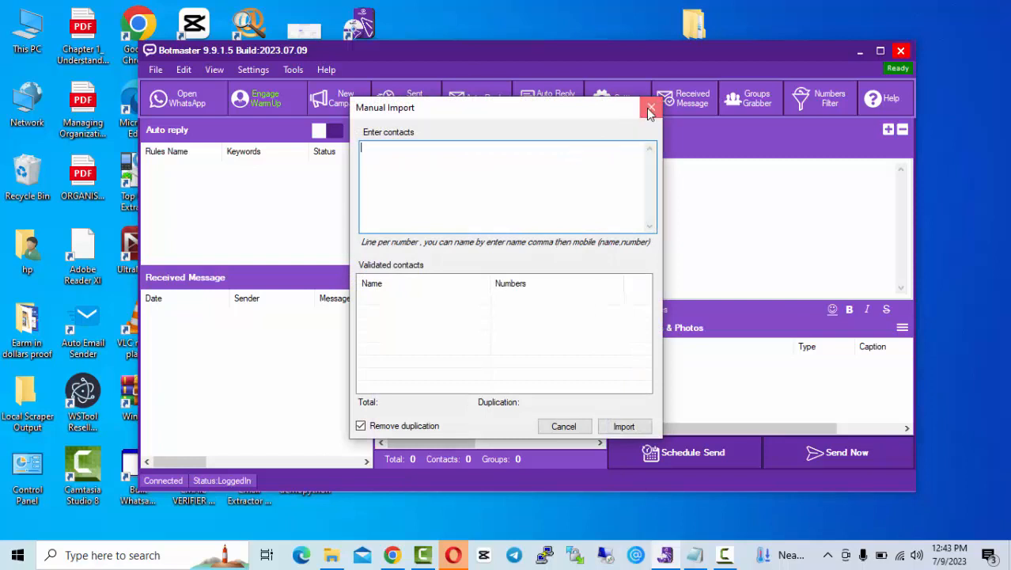
{"action": "left_click", "coordinate": [651, 107]}
Step: Import the 120 numbers from WhatsApp_Numbers2.txt in Documents, using the Text Files type
{"action": "right_click", "coordinate": [543, 245]}
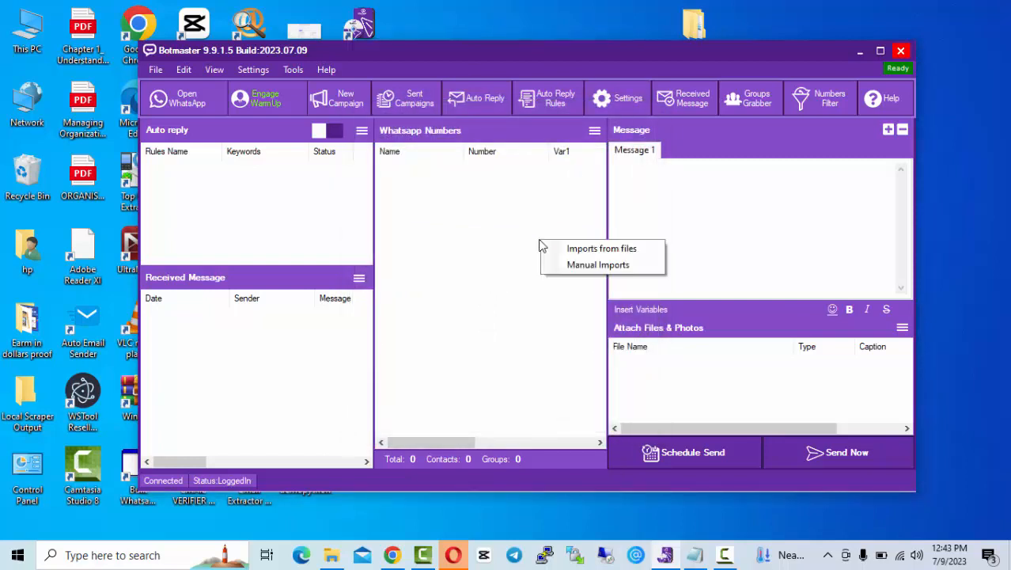
{"action": "left_click", "coordinate": [572, 247]}
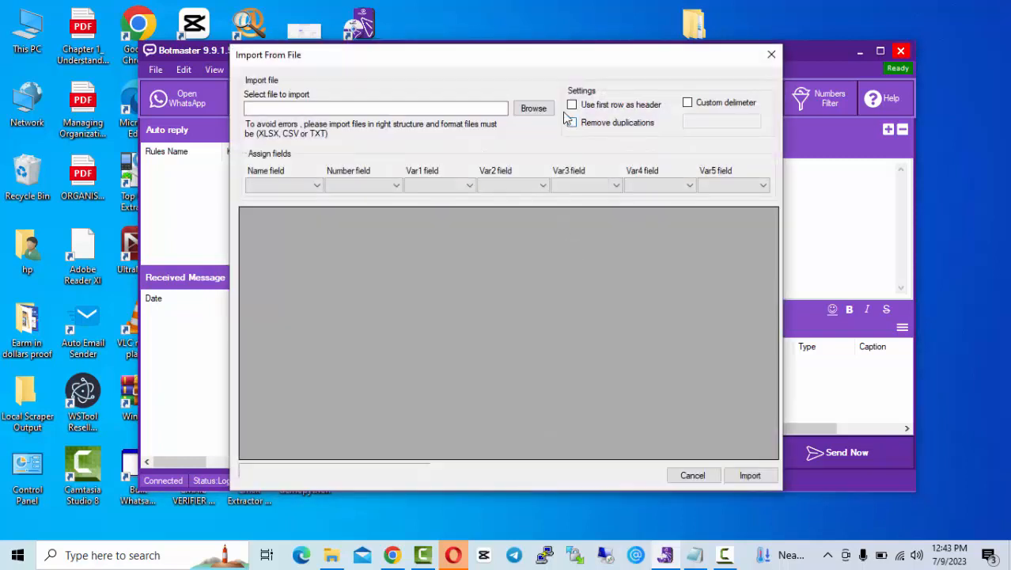
{"action": "left_click", "coordinate": [538, 110]}
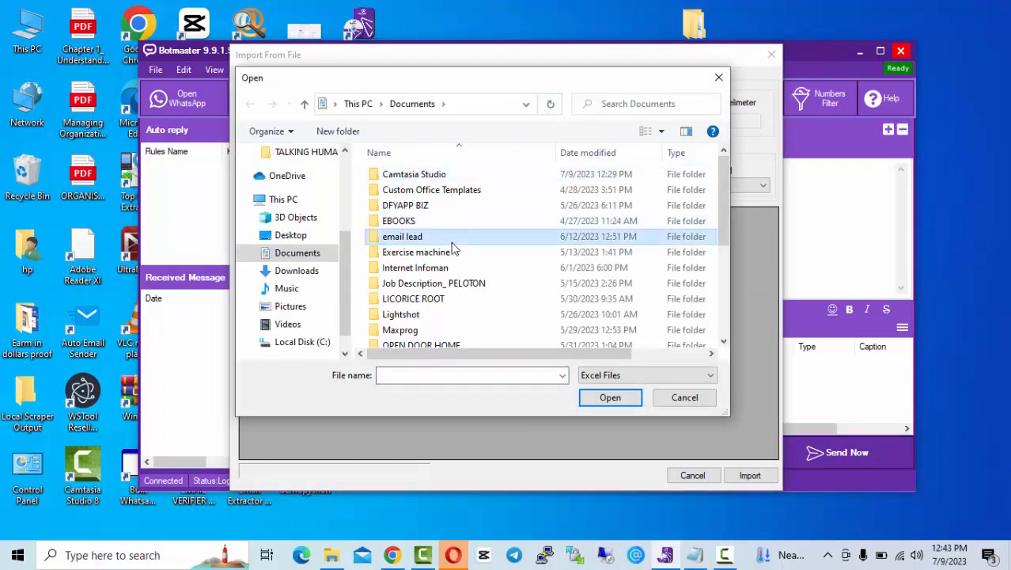
{"action": "left_click", "coordinate": [606, 375]}
{"action": "left_click", "coordinate": [598, 412]}
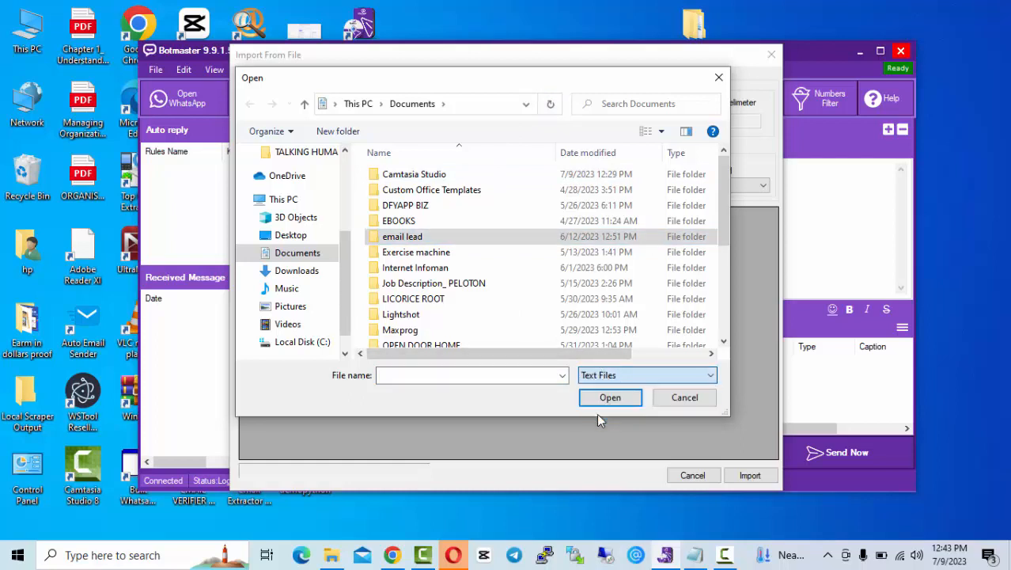
{"action": "left_click", "coordinate": [481, 300]}
{"action": "key", "text": "w"}
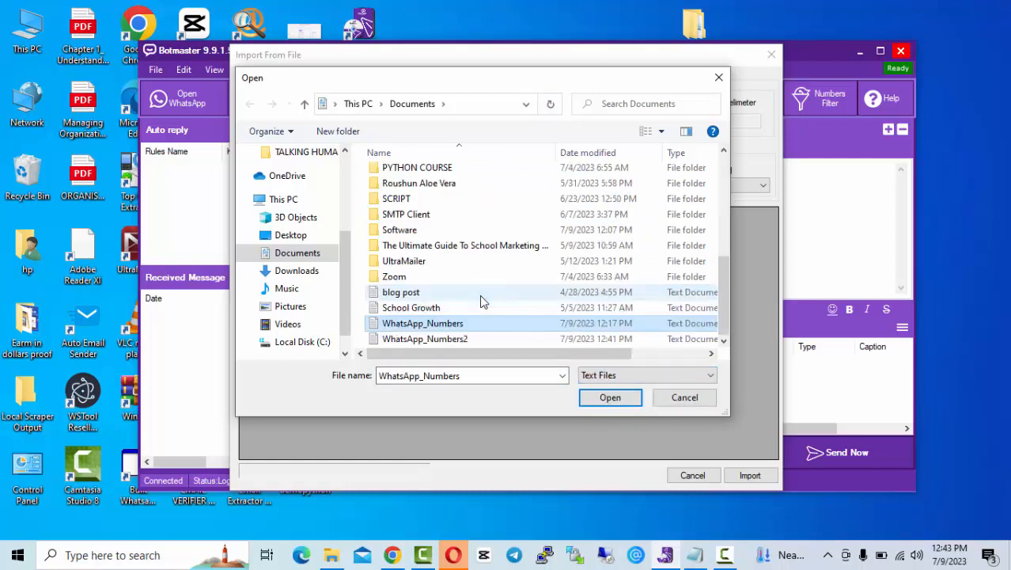
{"action": "left_click", "coordinate": [447, 340]}
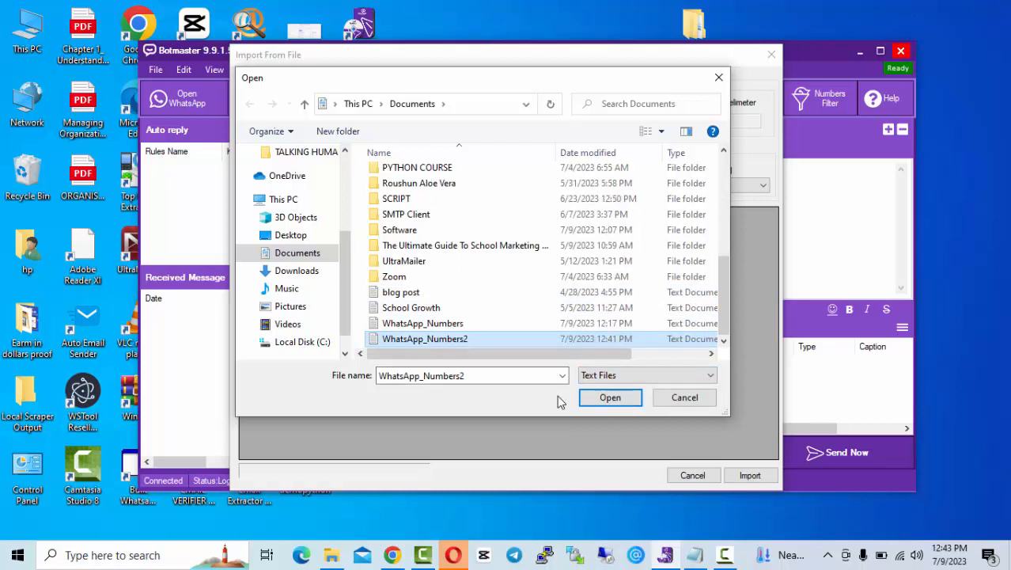
{"action": "left_click", "coordinate": [606, 398]}
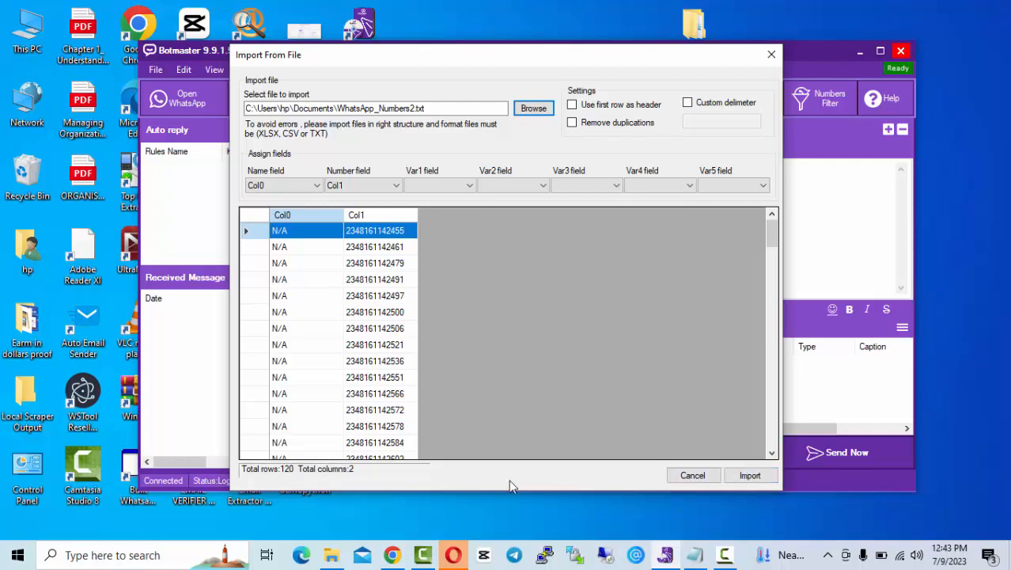
{"action": "left_click", "coordinate": [752, 477]}
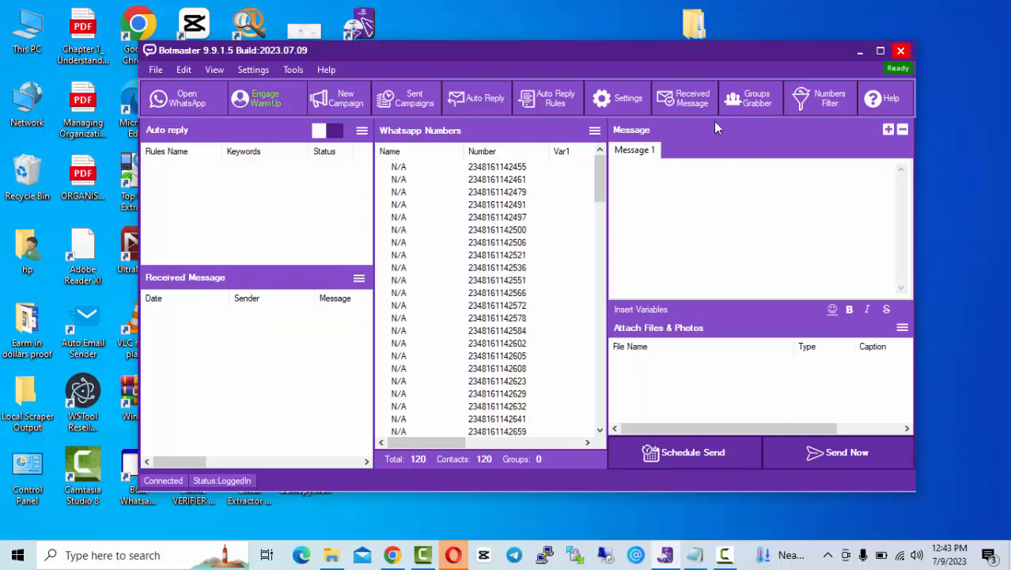
Step: Grab the 18 contacts of the AHLUSUNAH EXECUTIVES group and add them to the sender list
{"action": "left_click", "coordinate": [751, 101]}
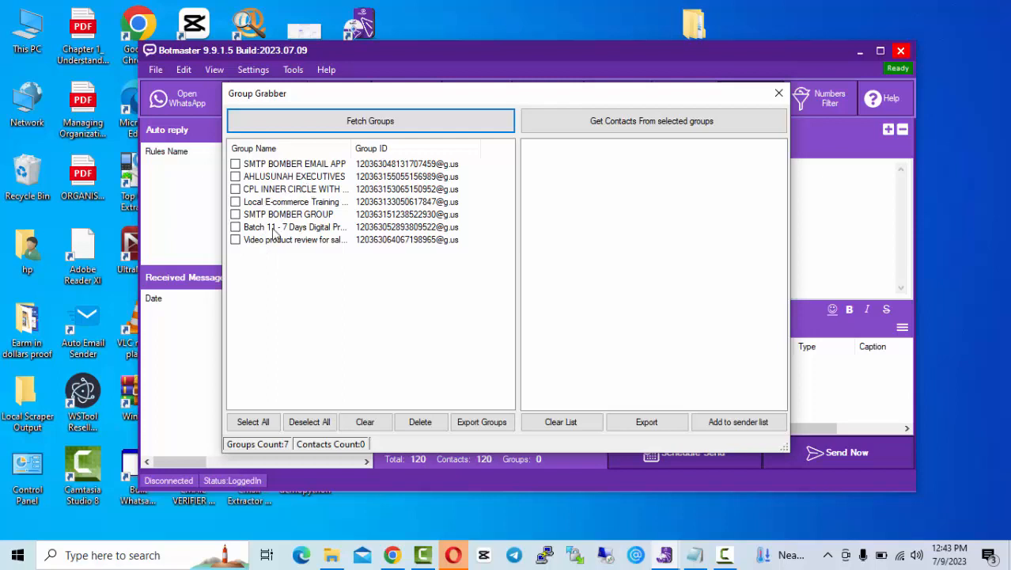
{"action": "left_click", "coordinate": [245, 180]}
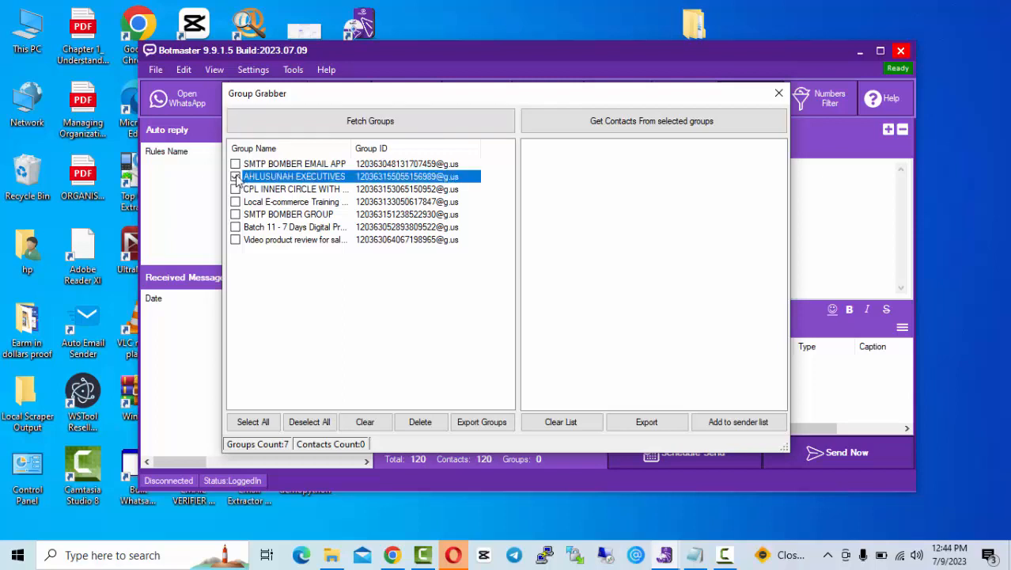
{"action": "left_click", "coordinate": [583, 123]}
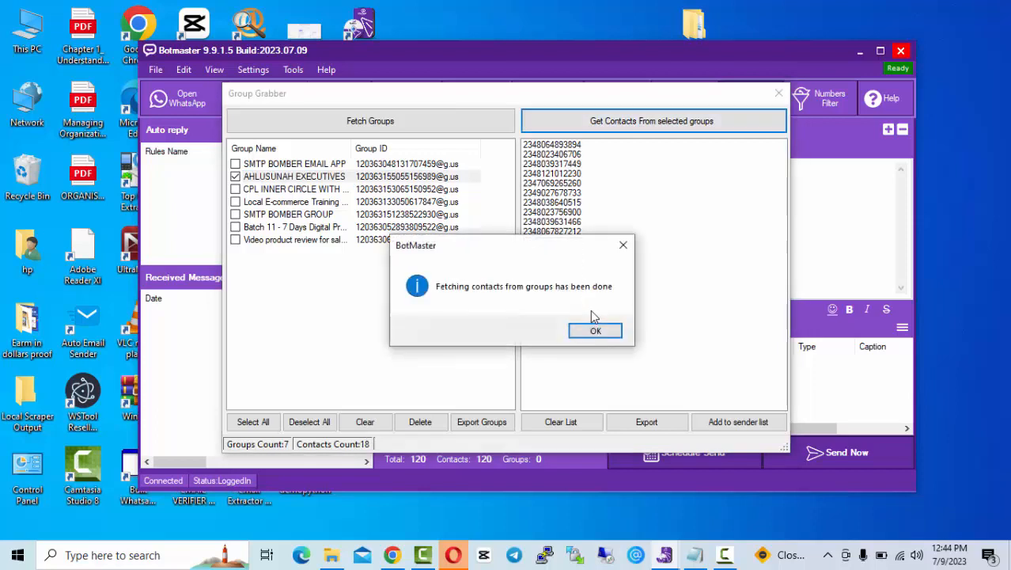
{"action": "left_click", "coordinate": [611, 332]}
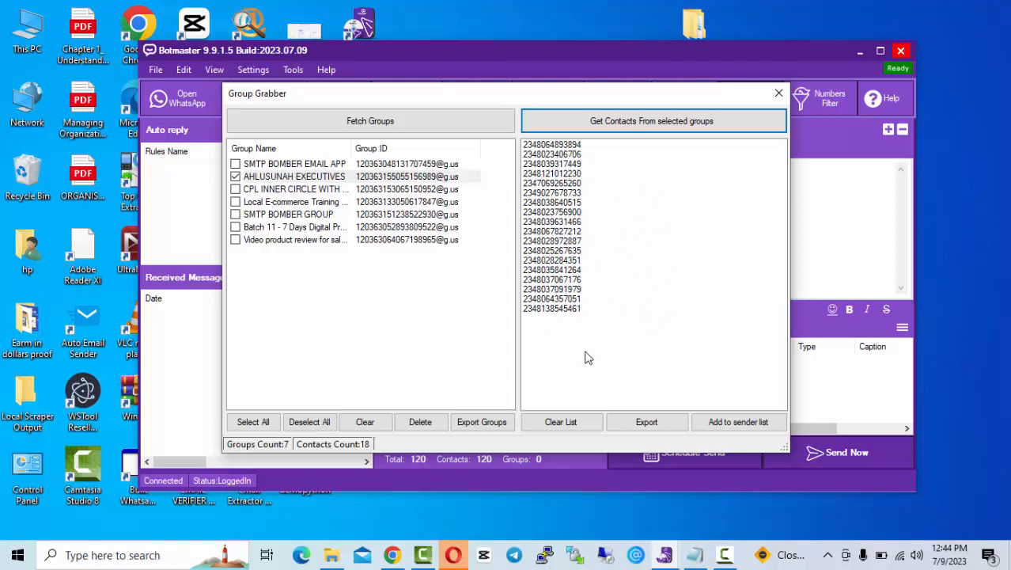
{"action": "left_click", "coordinate": [739, 425]}
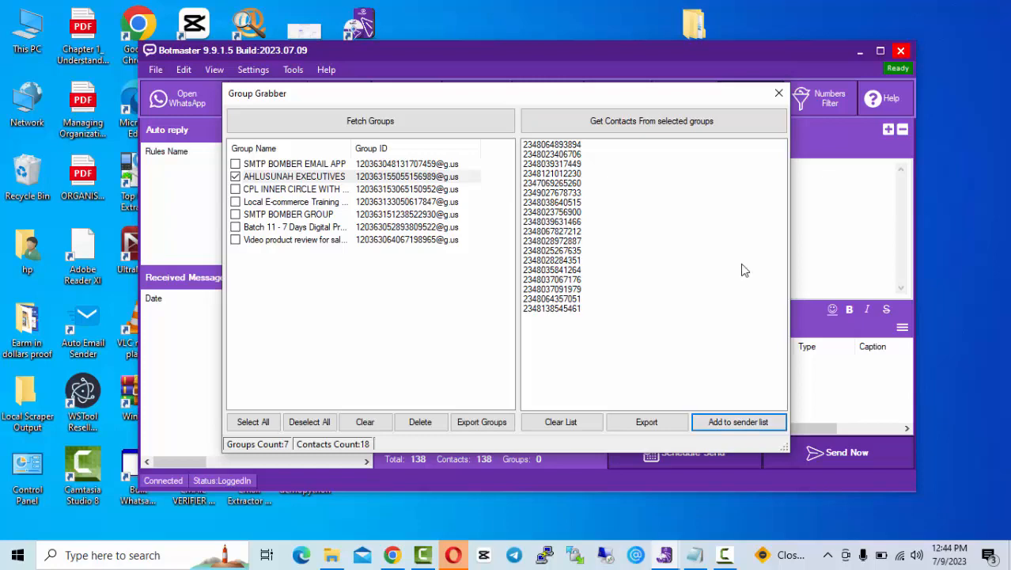
{"action": "left_click", "coordinate": [776, 93]}
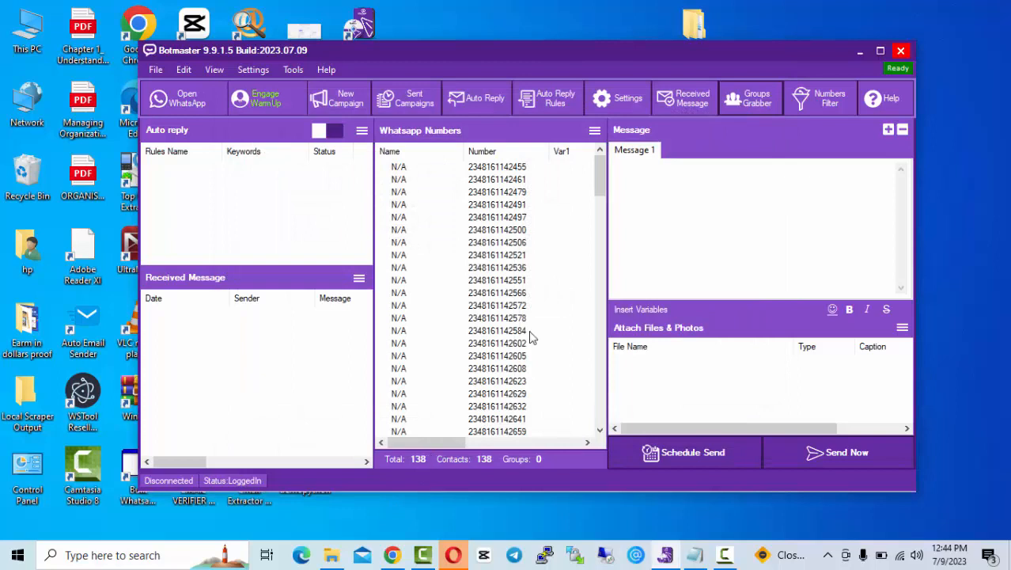
Step: Clear the 138-number WhatsApp list
{"action": "right_click", "coordinate": [557, 281]}
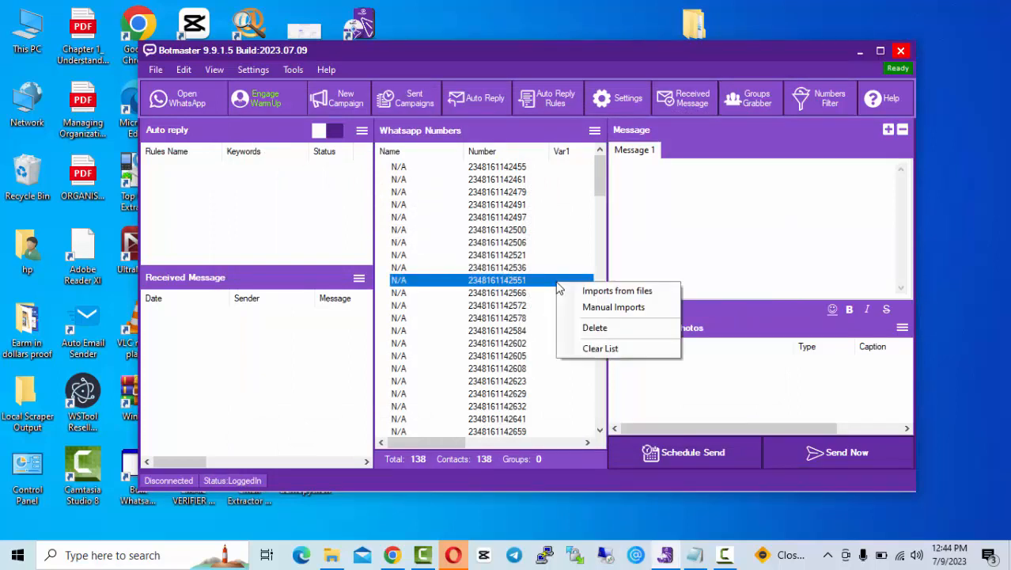
{"action": "left_click", "coordinate": [591, 349]}
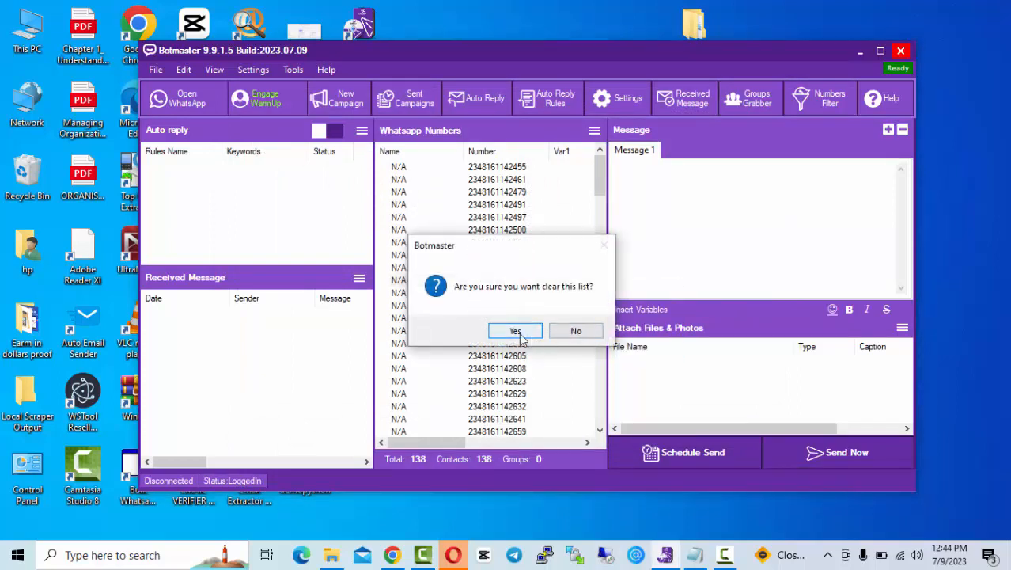
{"action": "left_click", "coordinate": [520, 334]}
Step: Import WhatsApp_Numbers2.txt as a text file, keeping Col1 as the number field
{"action": "right_click", "coordinate": [449, 195]}
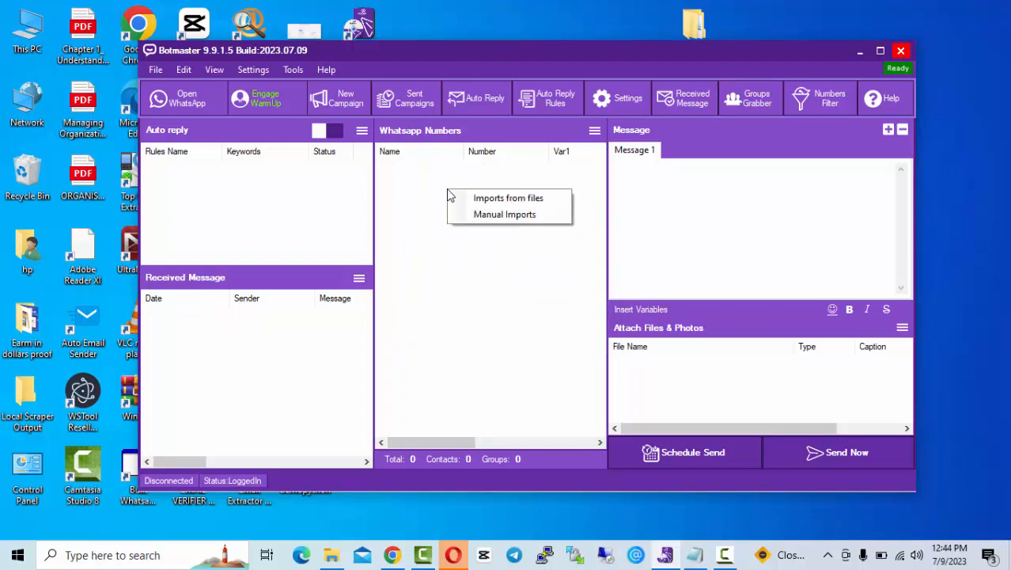
{"action": "left_click", "coordinate": [474, 198]}
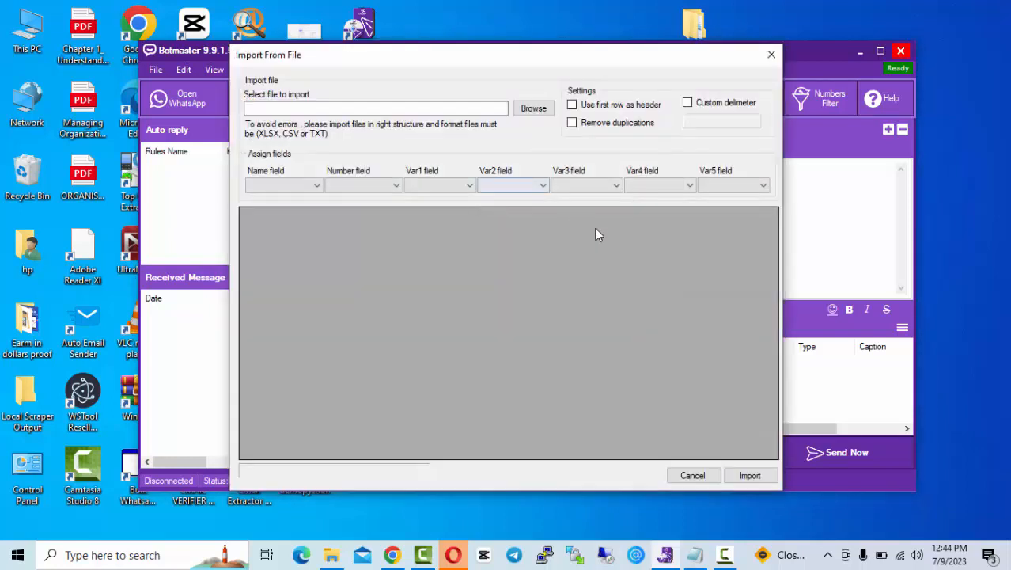
{"action": "left_click", "coordinate": [532, 111]}
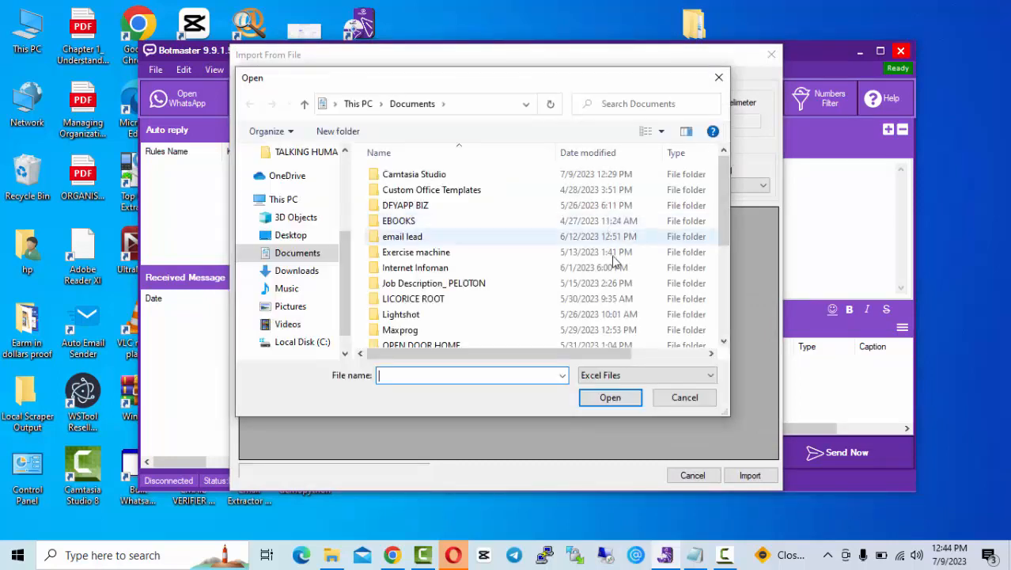
{"action": "left_click", "coordinate": [647, 376]}
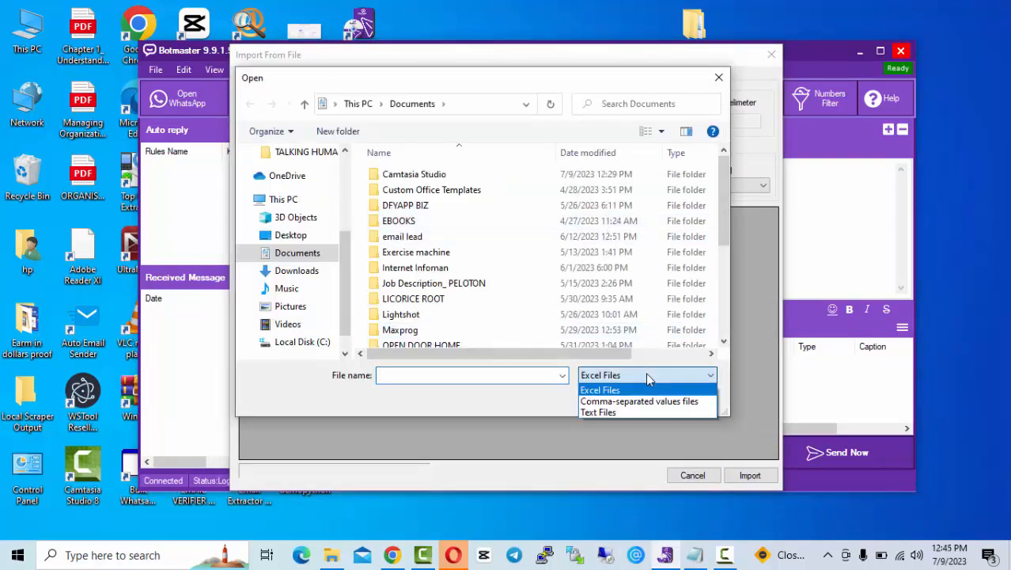
{"action": "left_click", "coordinate": [617, 411]}
{"action": "key", "text": "w"}
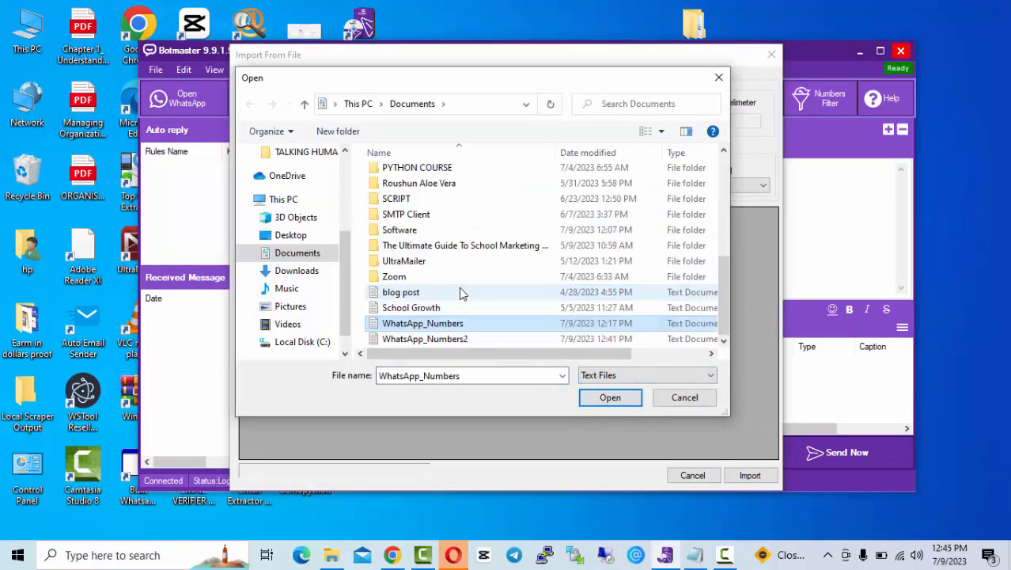
{"action": "double_click", "coordinate": [451, 339]}
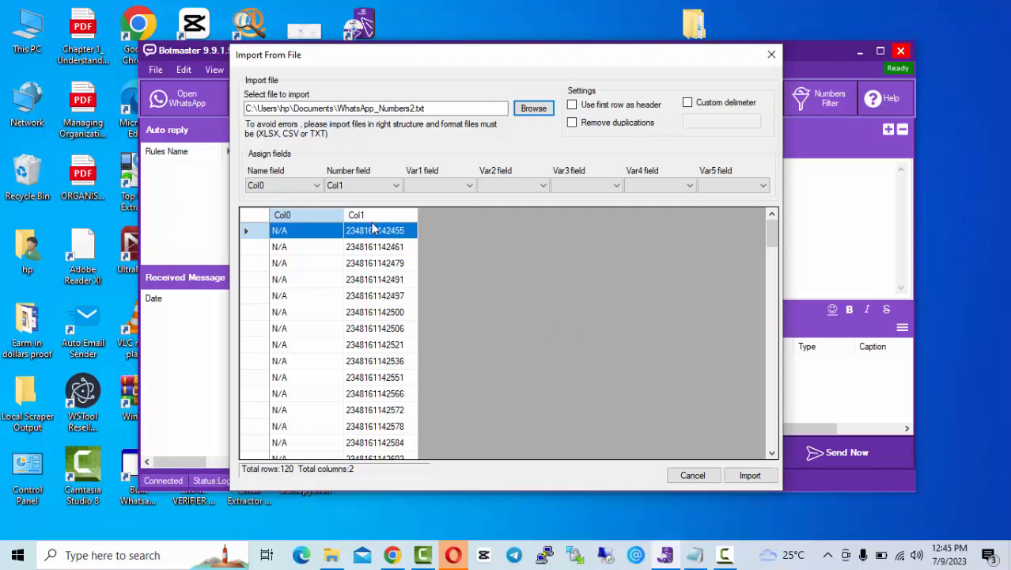
{"action": "left_click", "coordinate": [364, 188]}
{"action": "left_click", "coordinate": [365, 196]}
{"action": "left_click", "coordinate": [744, 476]}
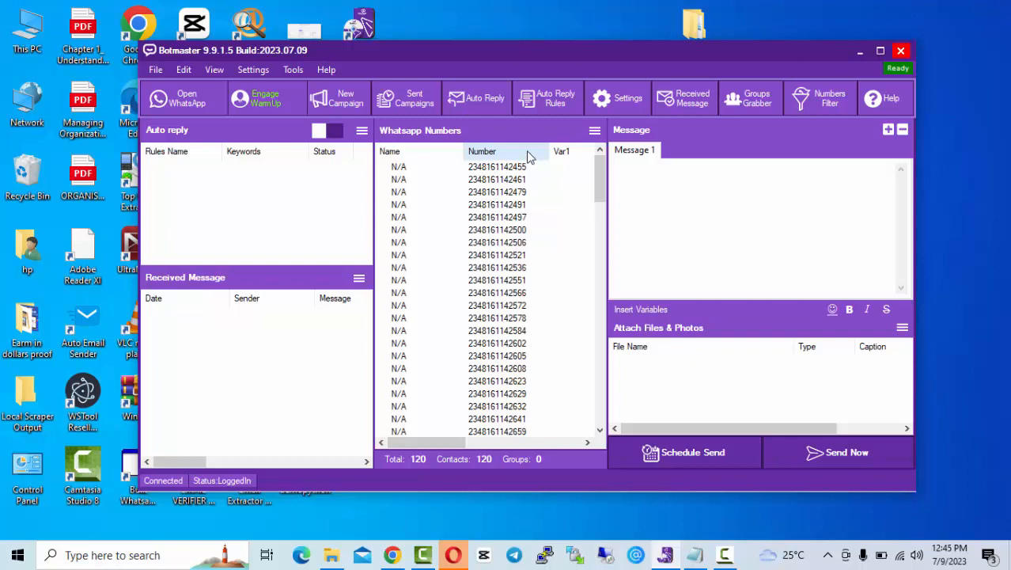
Step: Create rule 1 matching messages that contain 'I am interested in your software'
{"action": "left_click", "coordinate": [552, 105]}
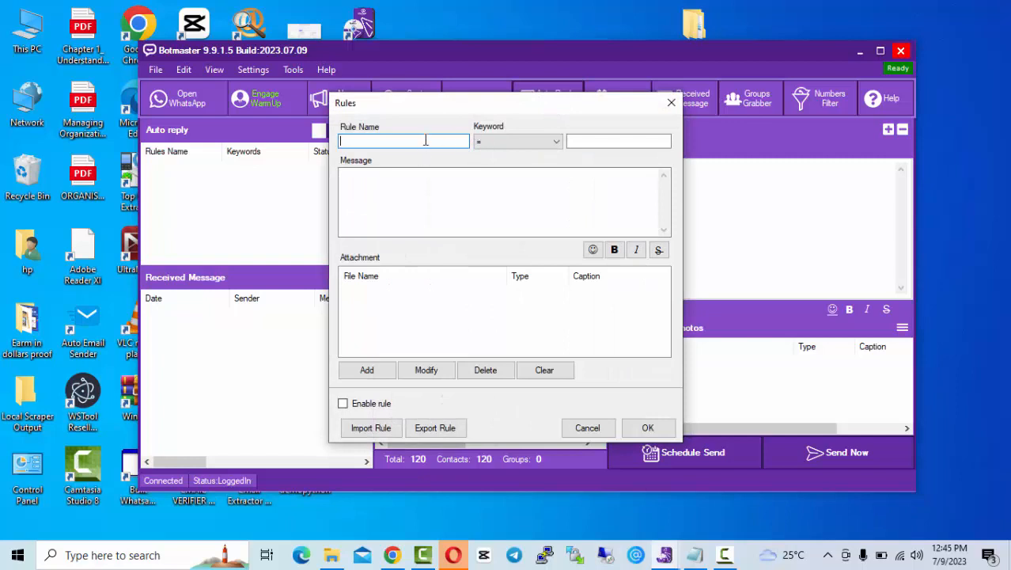
{"action": "type", "text": "1"}
{"action": "left_click", "coordinate": [502, 140]}
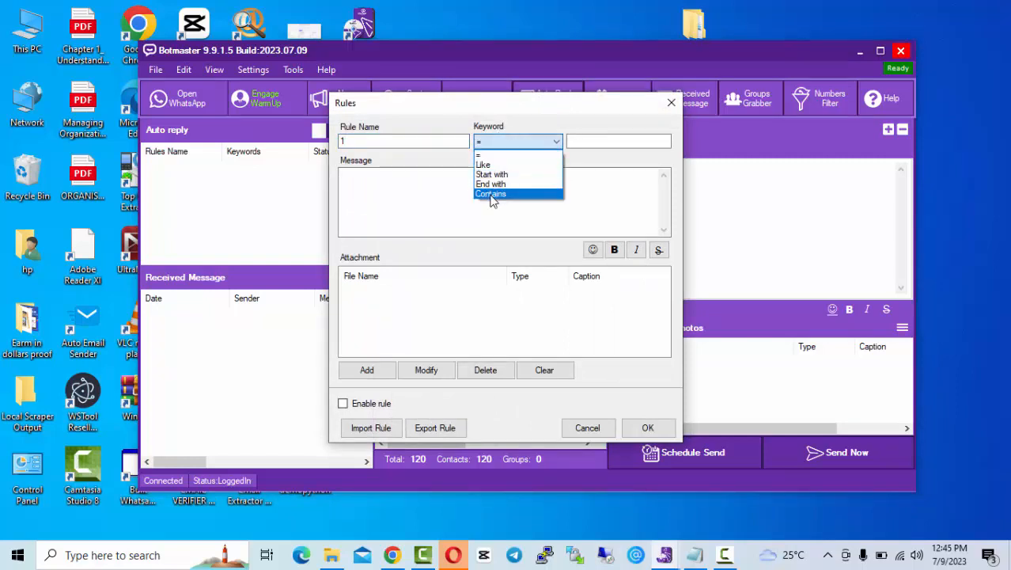
{"action": "left_click", "coordinate": [498, 187]}
{"action": "left_click", "coordinate": [601, 142]}
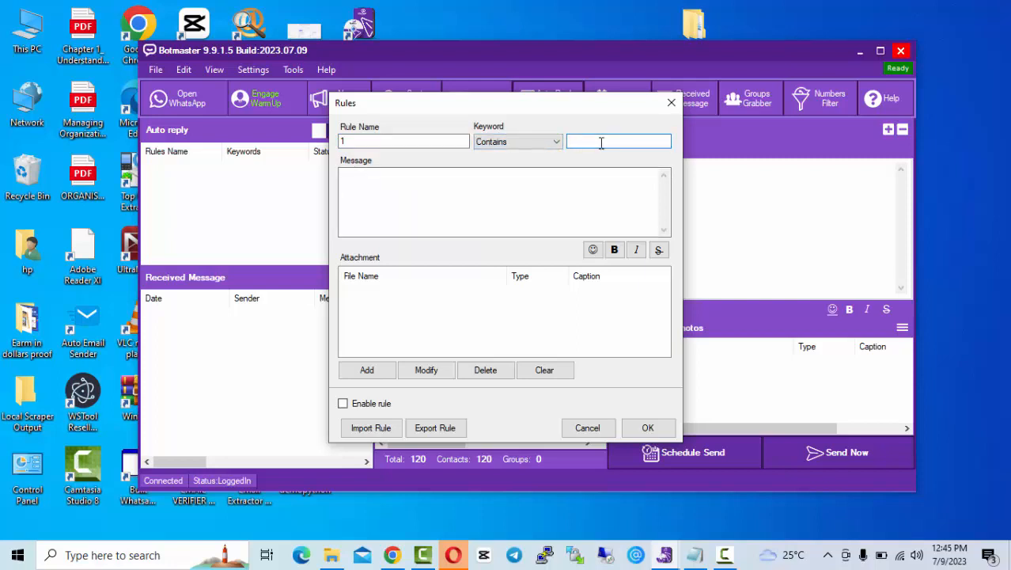
{"action": "type", "text": "I am interested in your sof"}
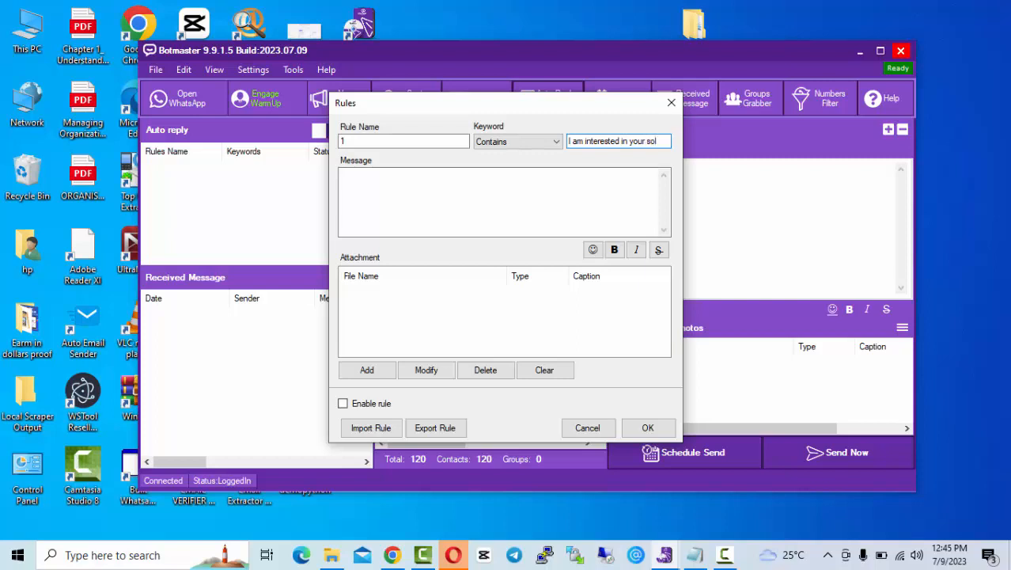
{"action": "type", "text": "tware"}
Step: Write the thank-you reply asking the sender to save the number and type 'SAVED', then save the rule
{"action": "left_click", "coordinate": [529, 187]}
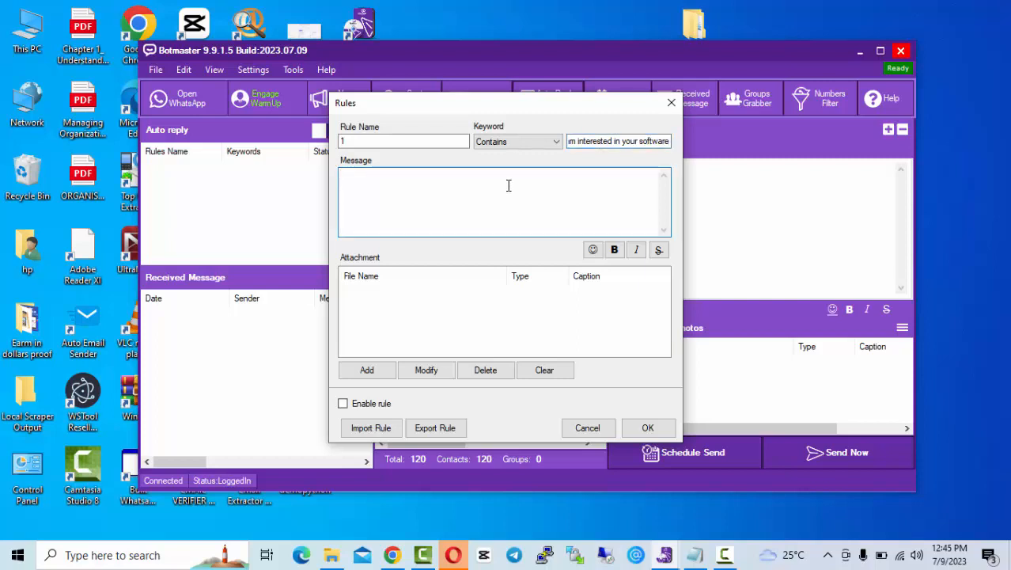
{"action": "type", "text": "Thanks for "}
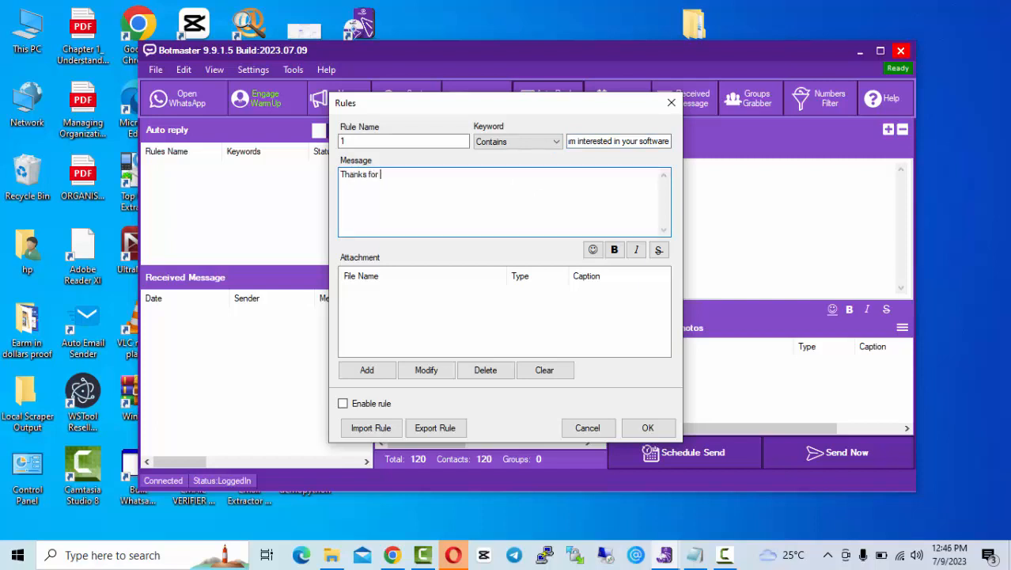
{"action": "type", "text": "showing interes"}
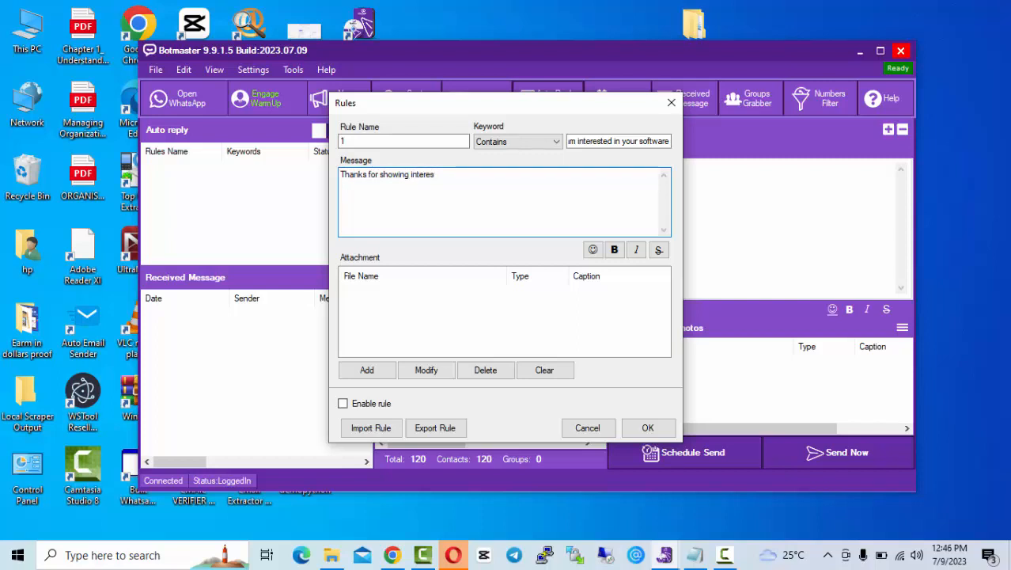
{"action": "type", "text": "t, kindly"}
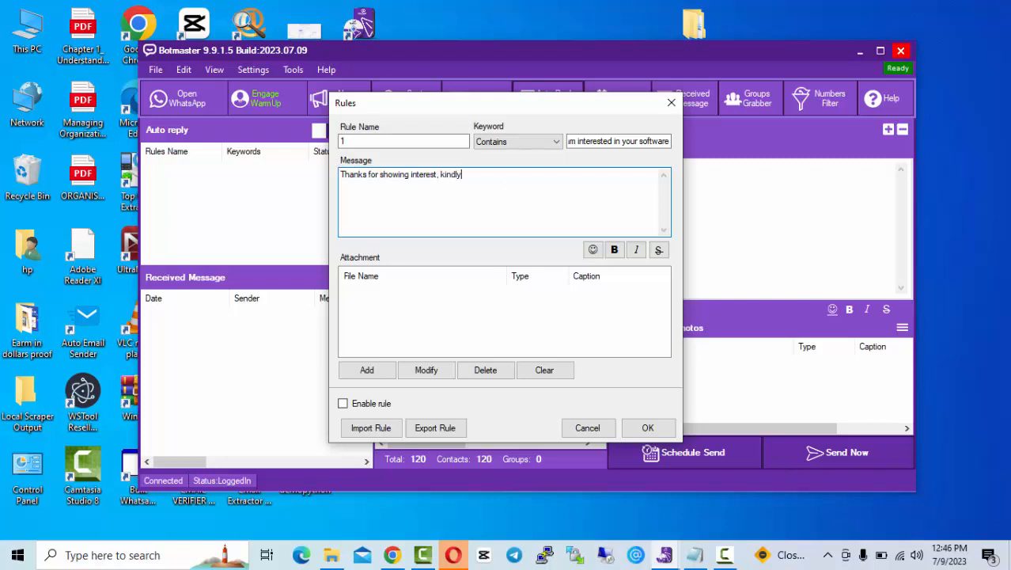
{"action": "type", "text": " save my number as Ahmed"}
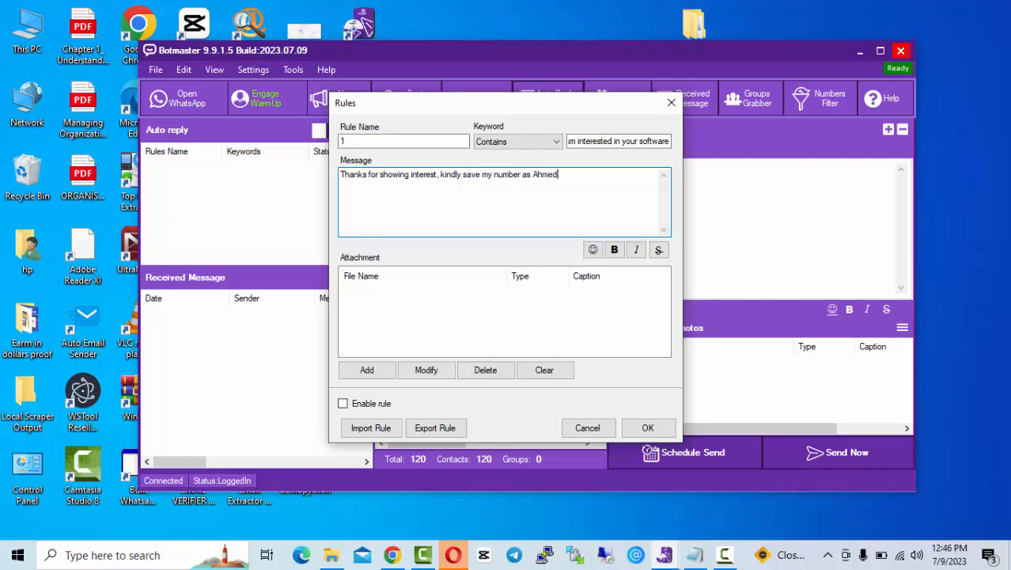
{"action": "type", "text": ". Once done, kindly type the word s"}
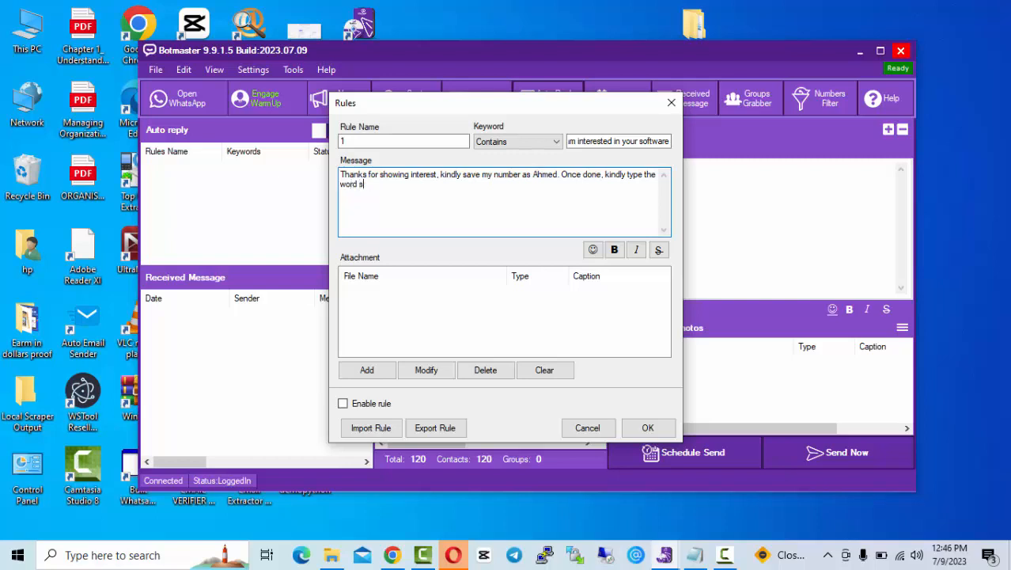
{"action": "type", "text": "avSAVED"}
{"action": "key", "text": "BackSpace"}
{"action": "key", "text": "BackSpace"}
{"action": "key", "text": "BackSpace"}
{"action": "key", "text": "BackSpace"}
{"action": "key", "text": "BackSpace"}
{"action": "type", "text": "'SAVED"}
{"action": "left_click", "coordinate": [647, 427]}
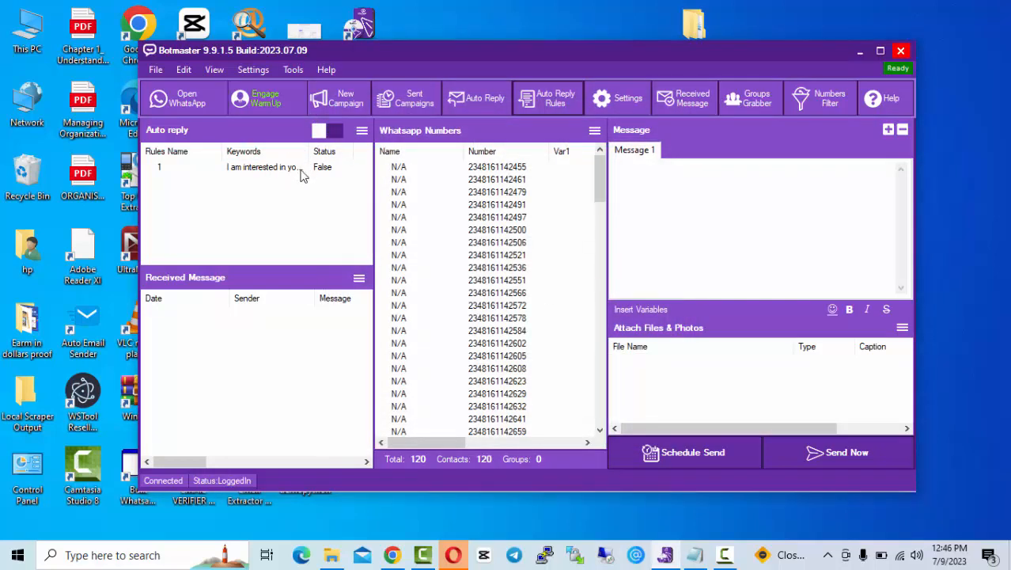
{"action": "left_click", "coordinate": [290, 170]}
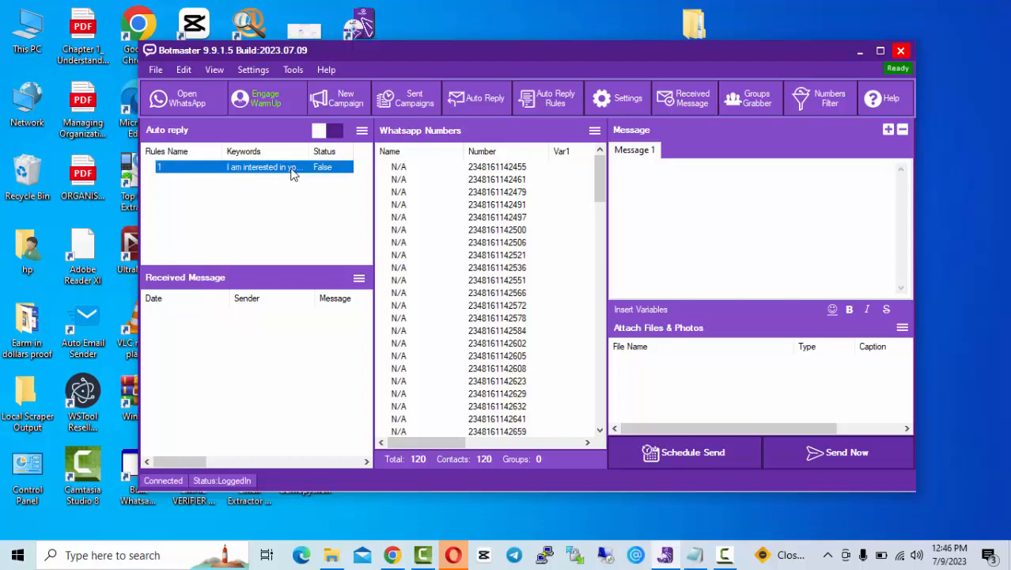
Step: Enable auto-reply rule 1 through Modify Rule so its status shows True
{"action": "right_click", "coordinate": [290, 170]}
{"action": "left_click", "coordinate": [324, 176]}
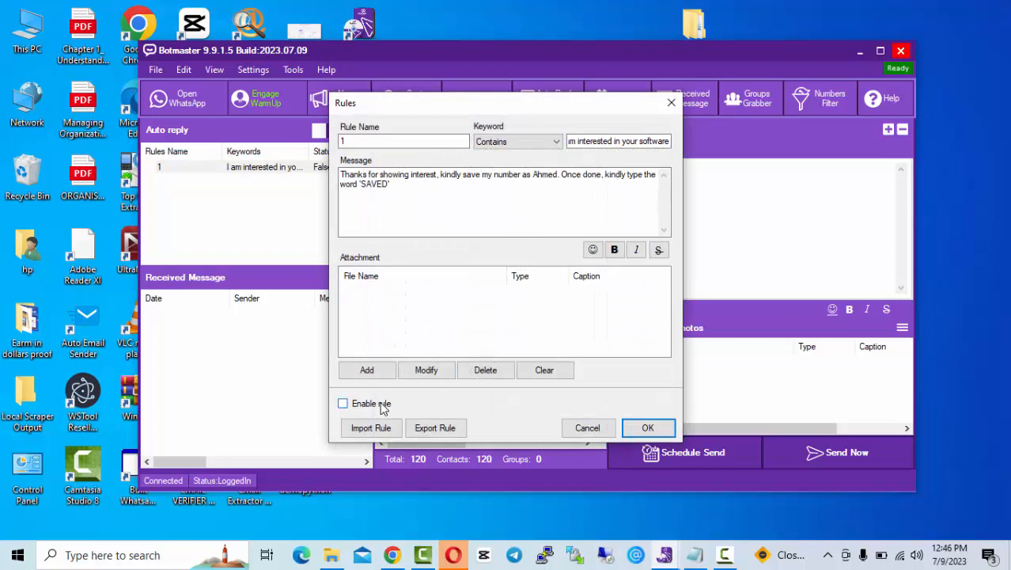
{"action": "left_click", "coordinate": [383, 408]}
{"action": "left_click", "coordinate": [647, 428]}
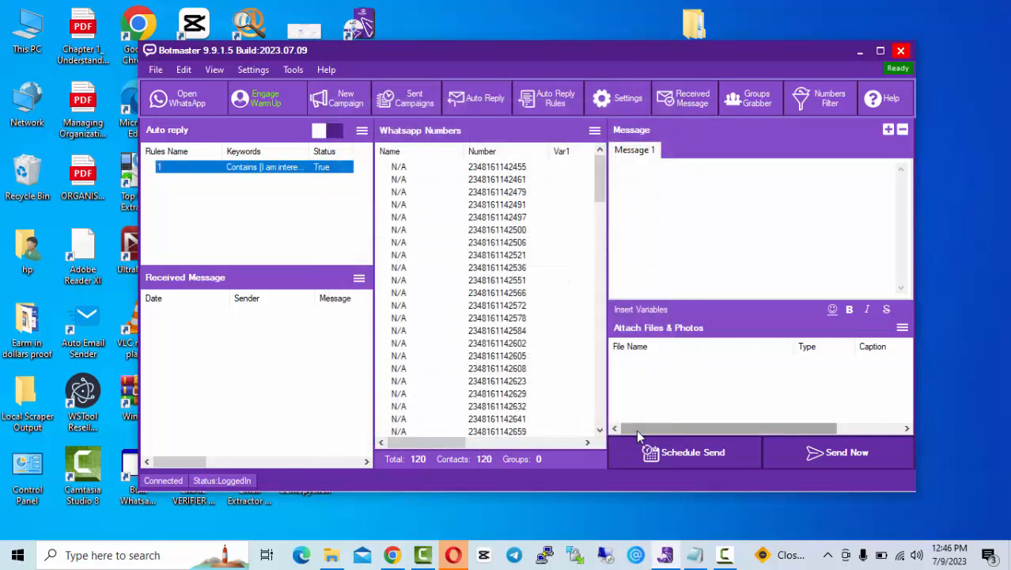
Step: Toggle the auto-reply switch off and on twice, leaving auto reply on
{"action": "left_click", "coordinate": [326, 135]}
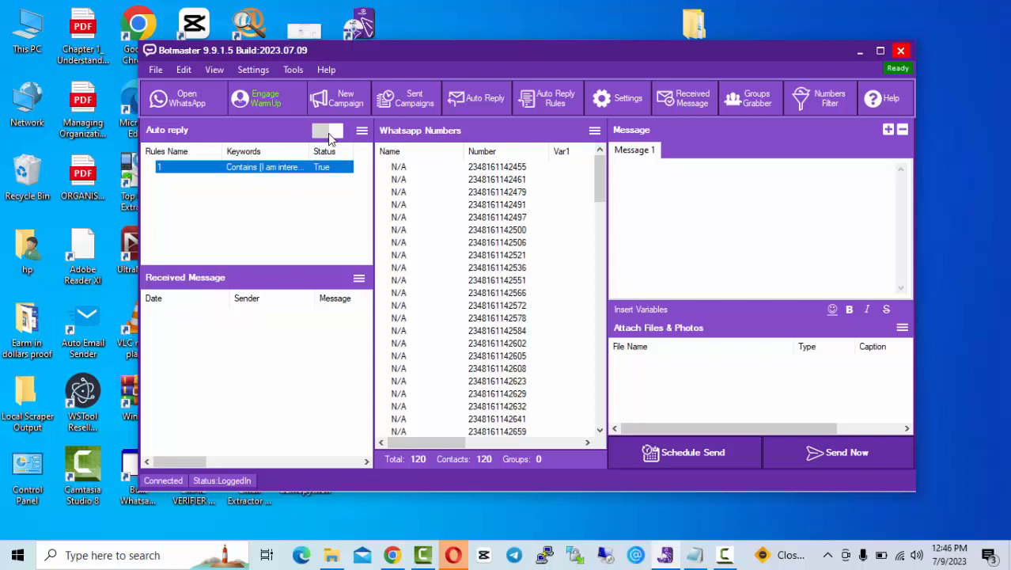
{"action": "left_click", "coordinate": [331, 137]}
{"action": "left_click", "coordinate": [338, 136]}
{"action": "left_click", "coordinate": [339, 136]}
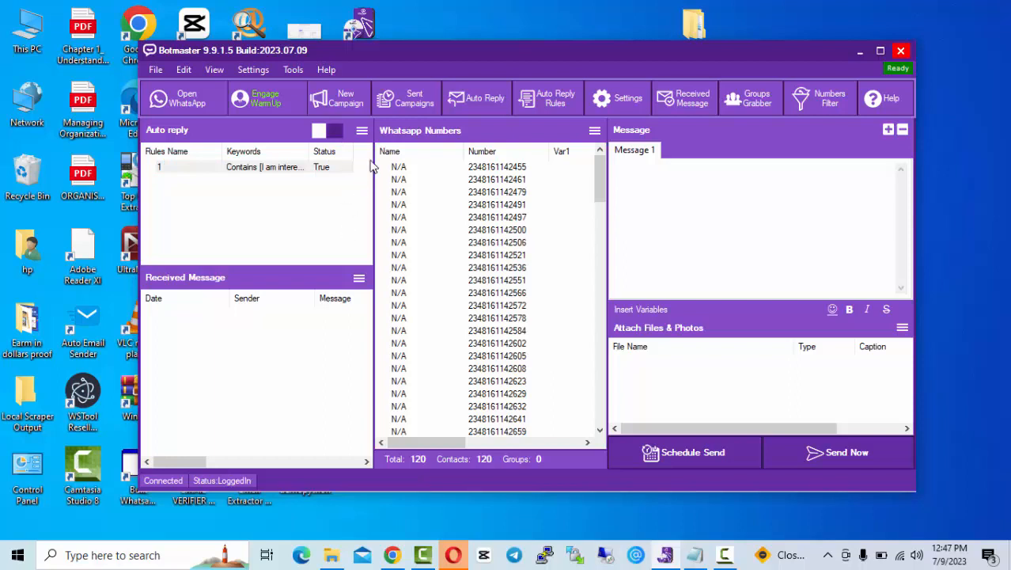
Step: Dismiss rule 1's options unchanged and open a blank form for a new auto-reply rule
{"action": "right_click", "coordinate": [297, 182]}
{"action": "left_click", "coordinate": [328, 190]}
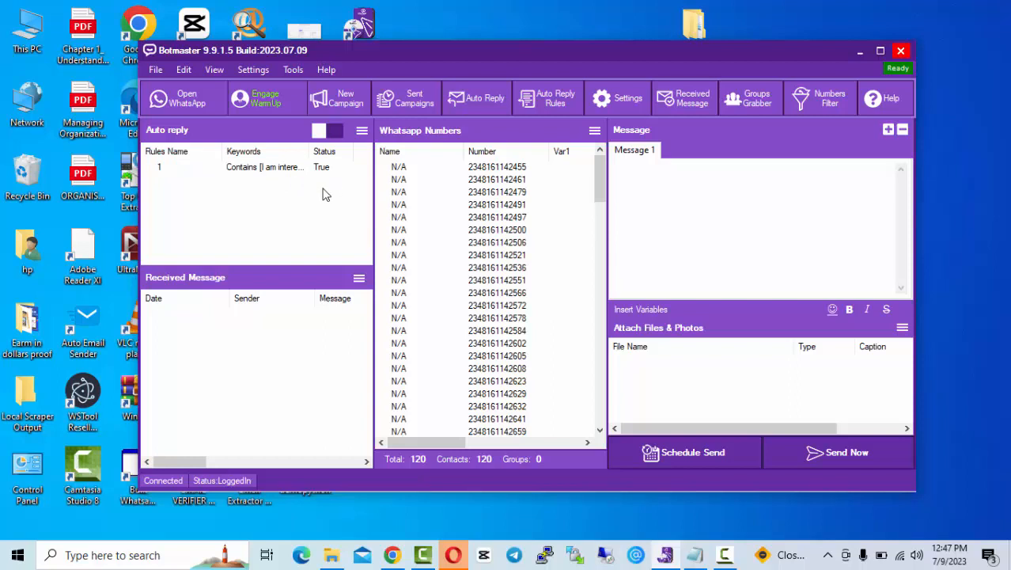
{"action": "left_click", "coordinate": [546, 98]}
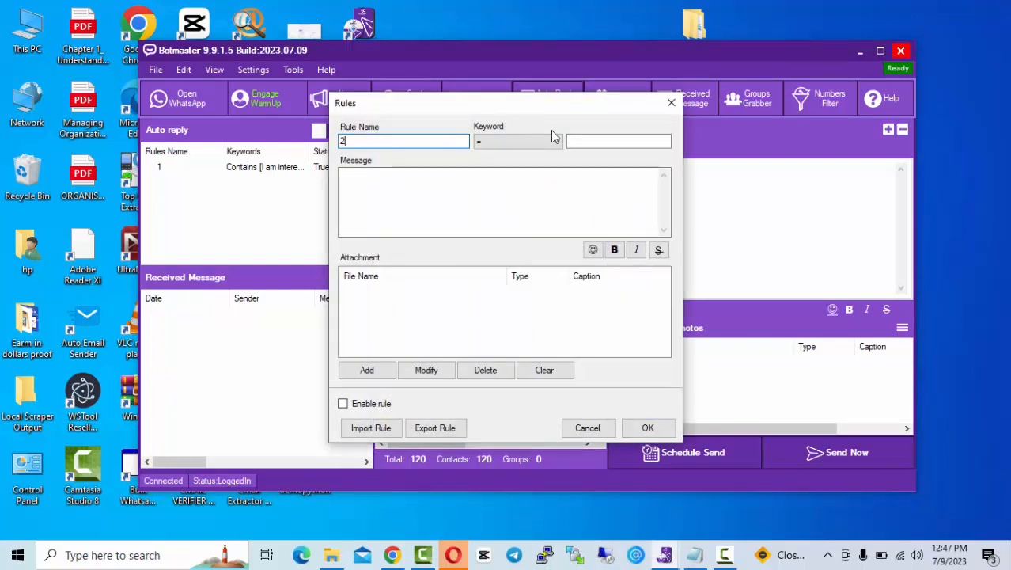
Step: Set rule 2 to trigger on messages that contain the keyword 'Saved'
{"action": "left_click", "coordinate": [516, 142]}
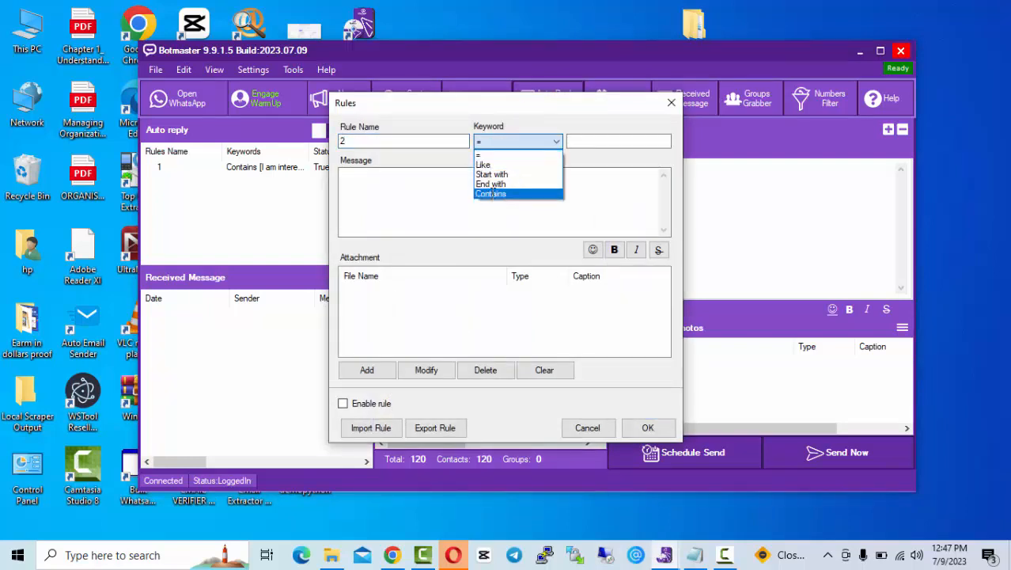
{"action": "left_click", "coordinate": [492, 194]}
{"action": "left_click", "coordinate": [607, 139]}
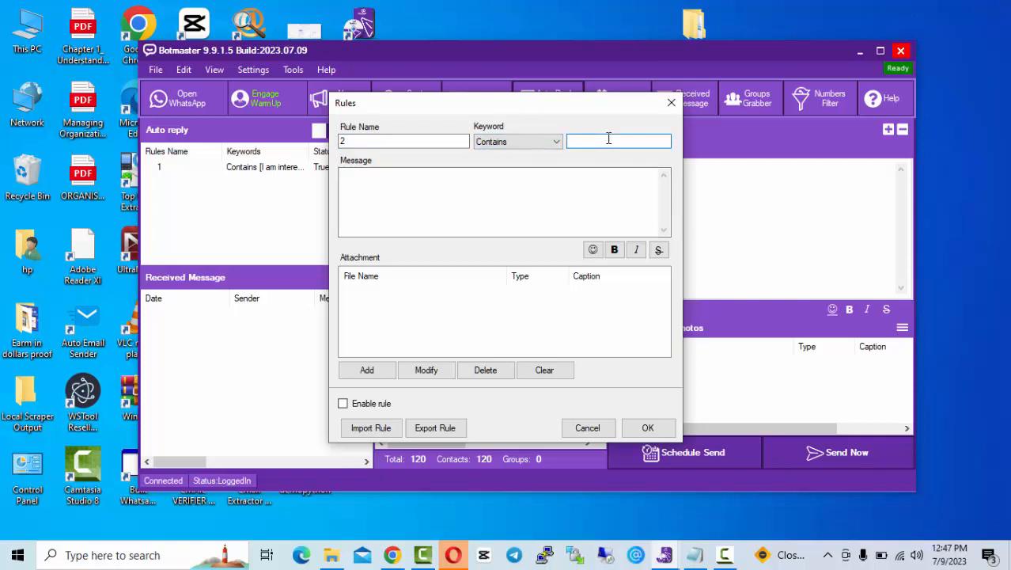
{"action": "type", "text": "Saved"}
Step: Write the reply 'Thanks for saving my number. Kindly join my training group with the link below'
{"action": "left_click", "coordinate": [503, 192]}
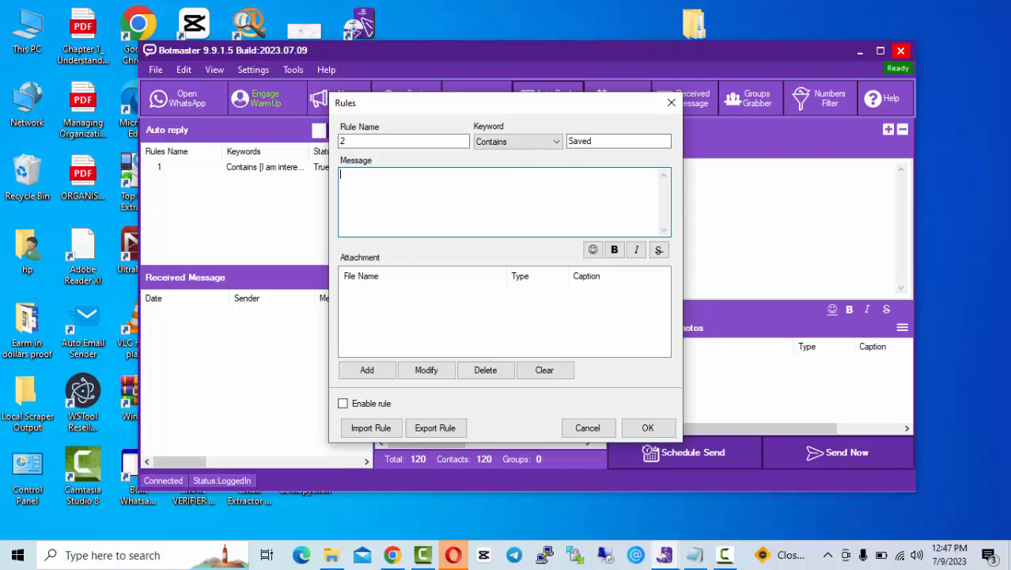
{"action": "type", "text": "Than"}
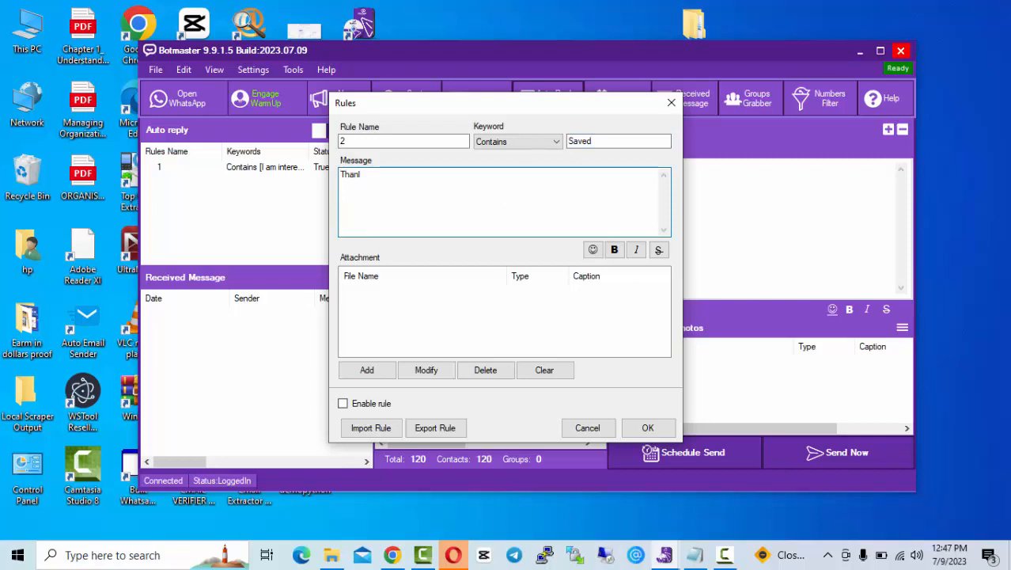
{"action": "type", "text": "ks for "}
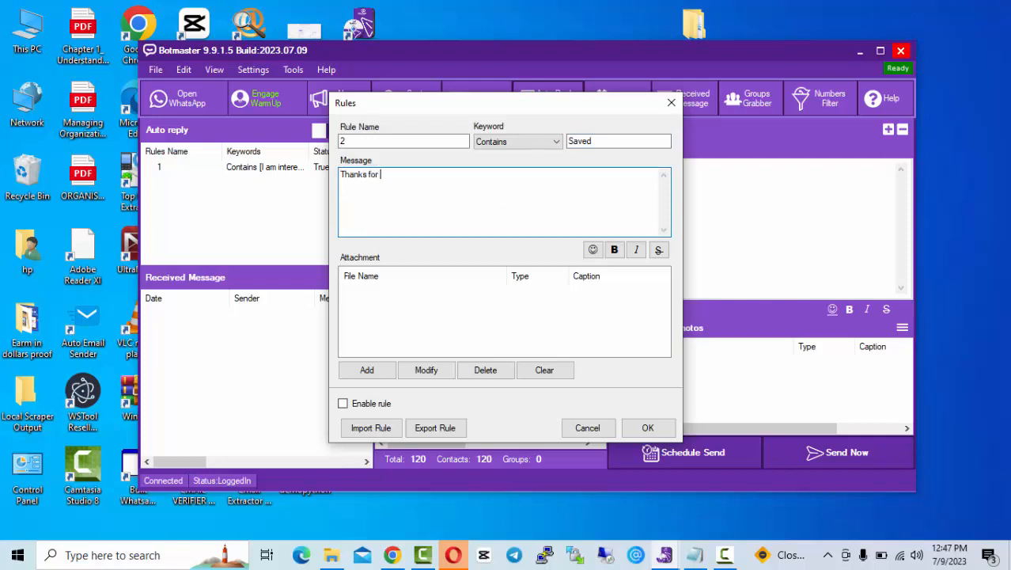
{"action": "type", "text": "saving my number. Kindl"}
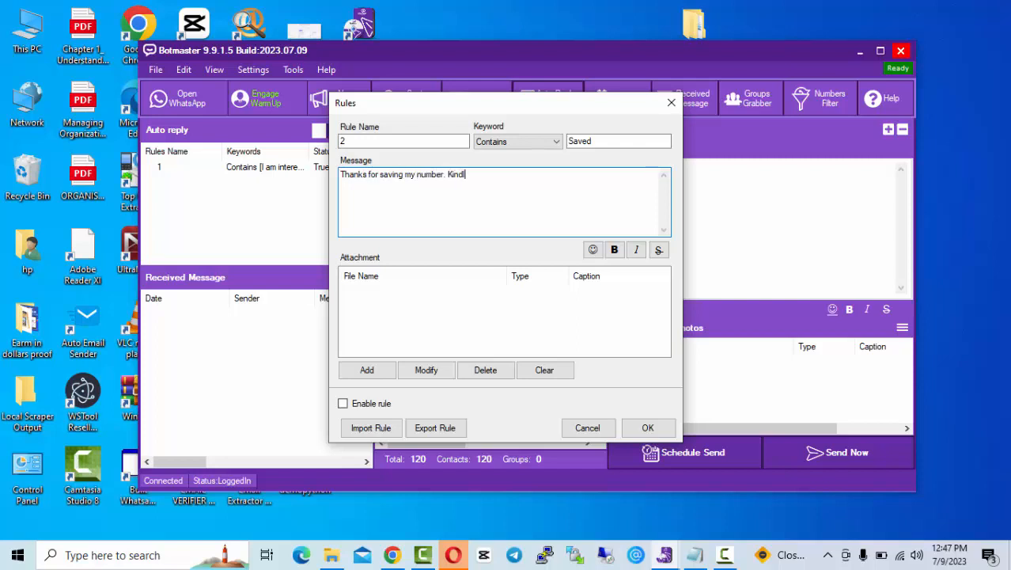
{"action": "type", "text": "y jpin"}
{"action": "key", "text": "BackSpace"}
{"action": "key", "text": "BackSpace"}
{"action": "key", "text": "BackSpace"}
{"action": "type", "text": "oin my training group with th"}
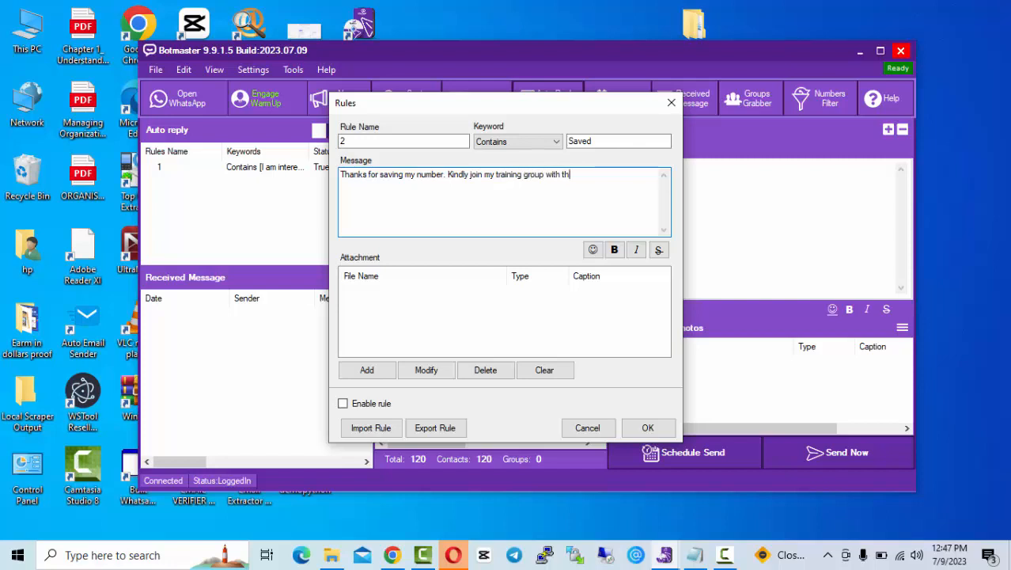
{"action": "key", "text": "BackSpace"}
{"action": "type", "text": "e lik"}
{"action": "type", "text": "nk below"}
Step: Enable rule 2, save it to the list, and switch to the YouTube channel in Chrome
{"action": "left_click", "coordinate": [362, 410]}
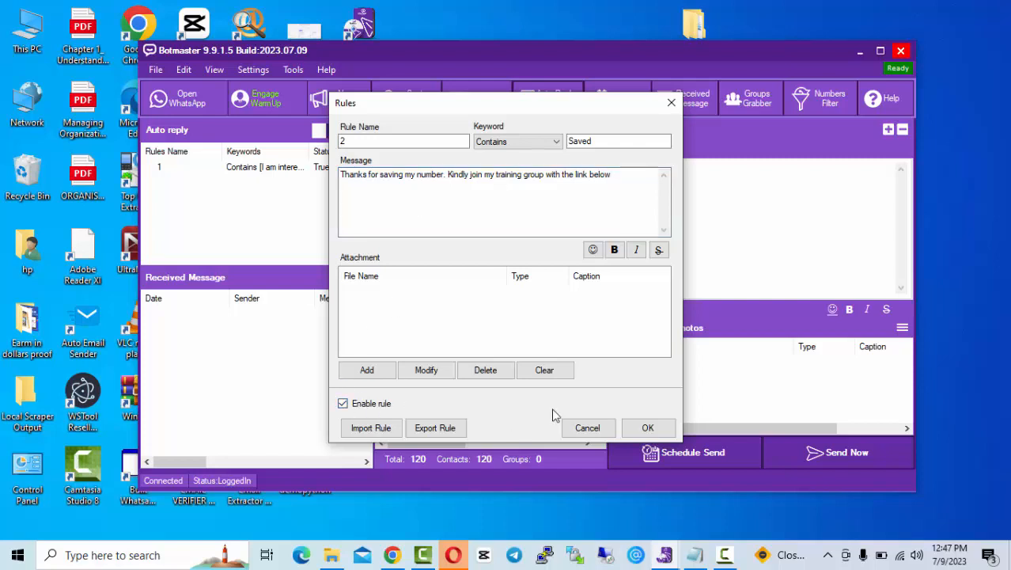
{"action": "left_click", "coordinate": [648, 427]}
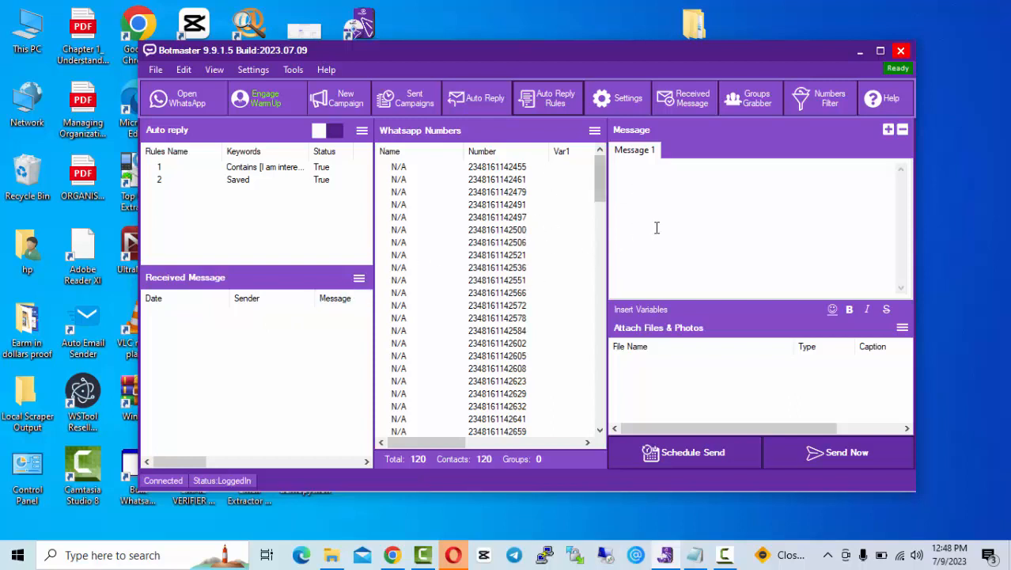
{"action": "left_click", "coordinate": [679, 192]}
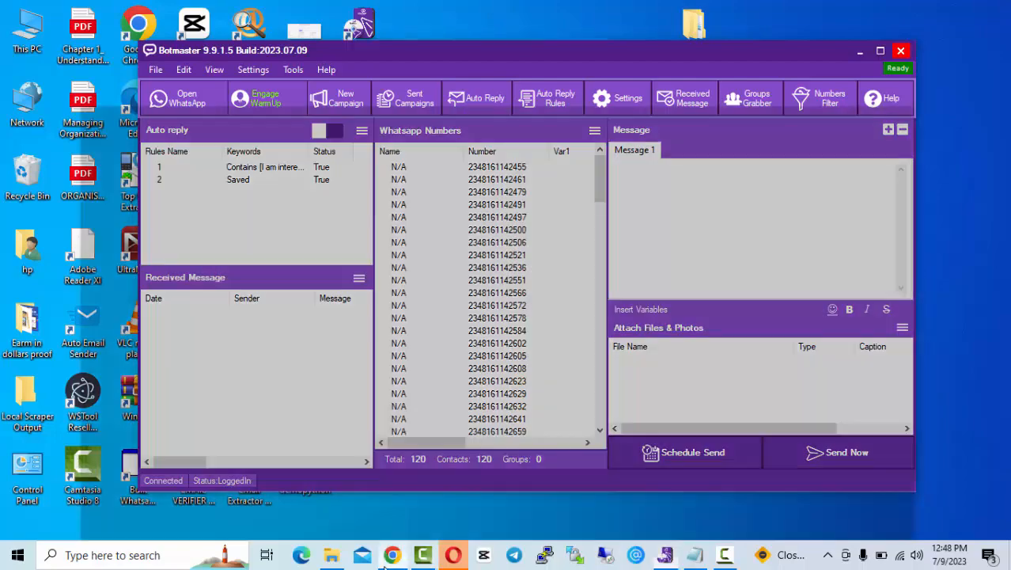
{"action": "left_click", "coordinate": [392, 554]}
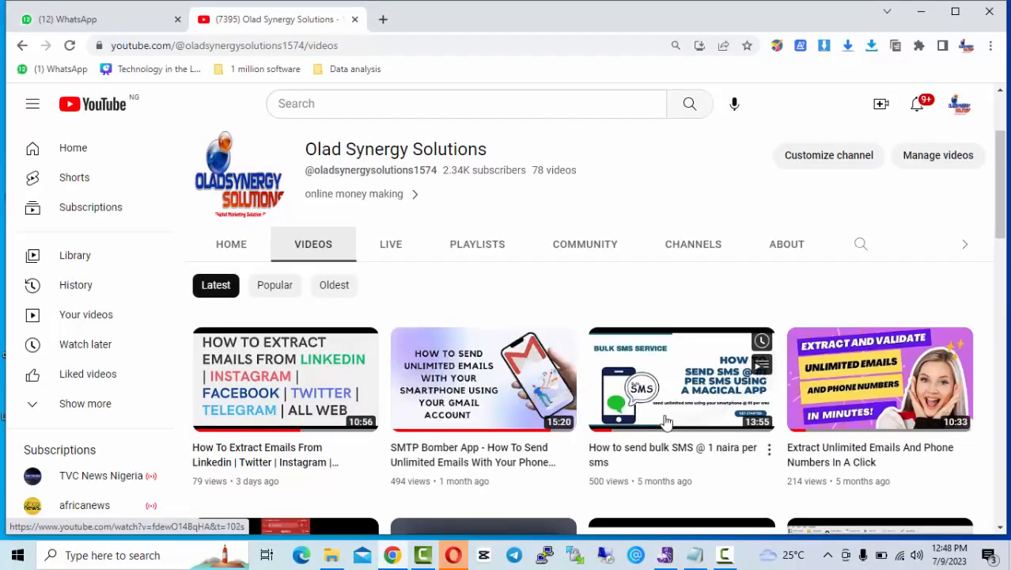
Step: Open 'How to send bulk SMS @ 1 naira per sms', pause it, copy its URL, and minimize Chrome
{"action": "scroll", "coordinate": [666, 396], "scroll_direction": "down", "scroll_amount": 2}
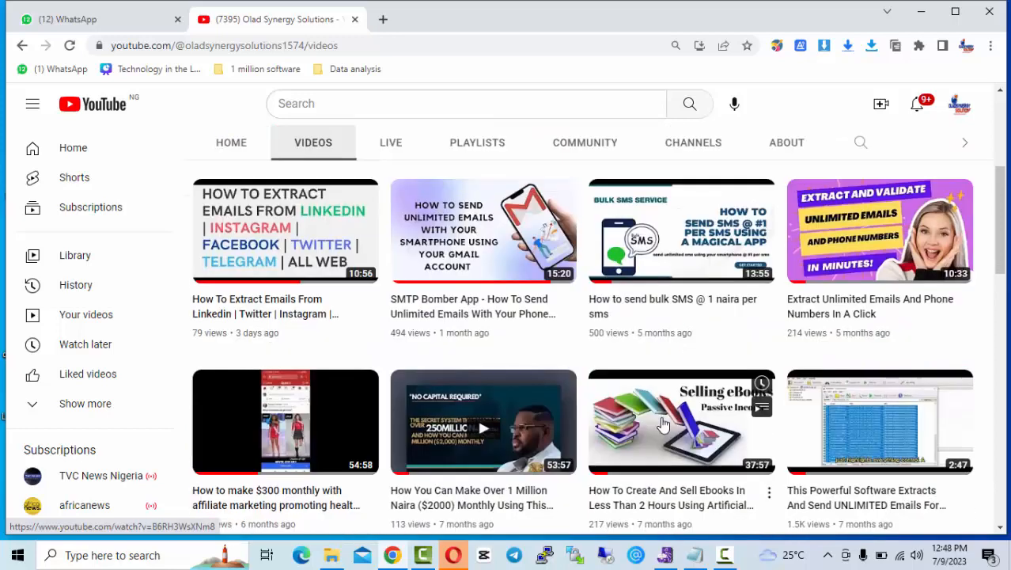
{"action": "left_click", "coordinate": [657, 302]}
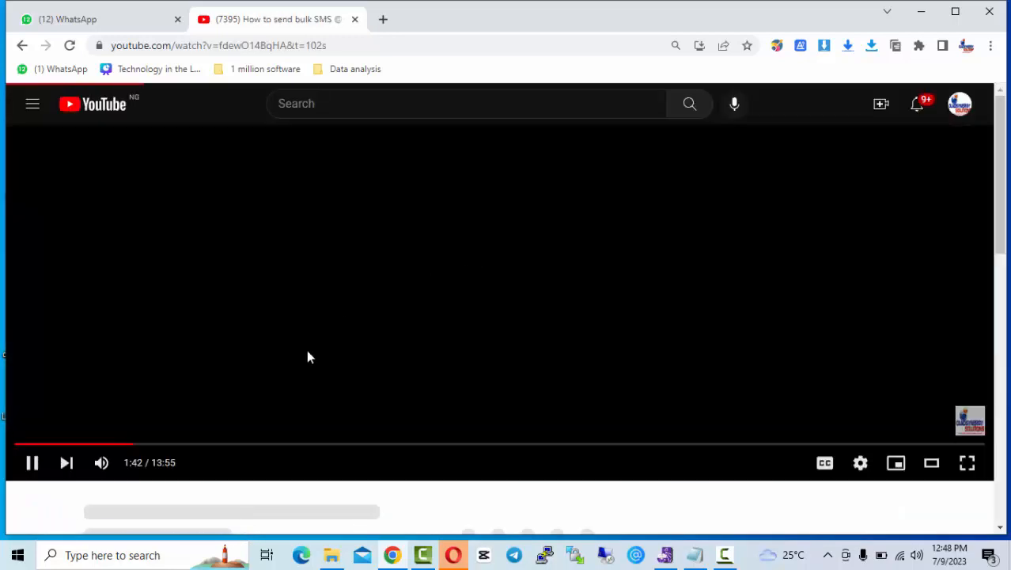
{"action": "left_click", "coordinate": [34, 465]}
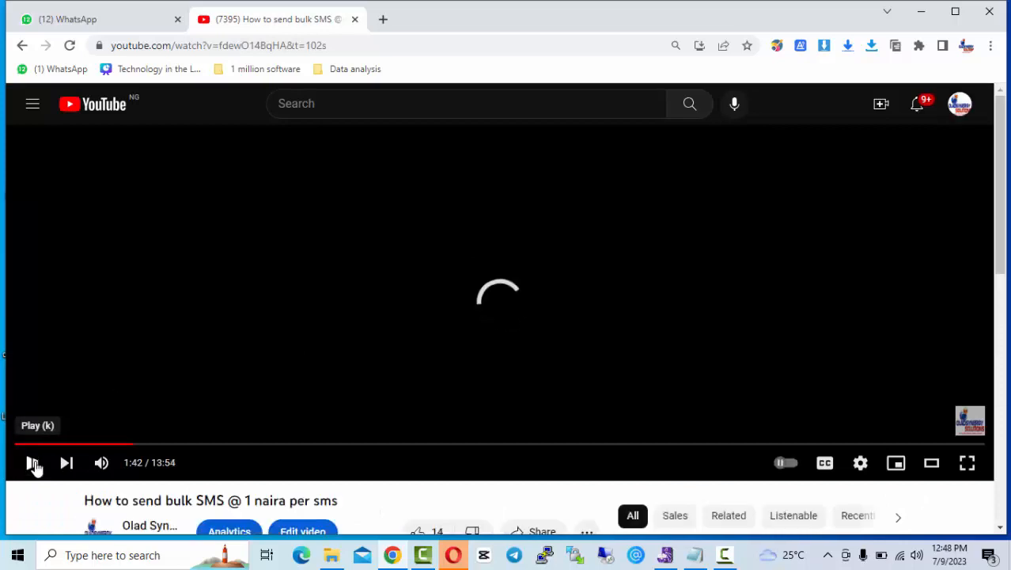
{"action": "right_click", "coordinate": [267, 254]}
{"action": "left_click", "coordinate": [318, 306]}
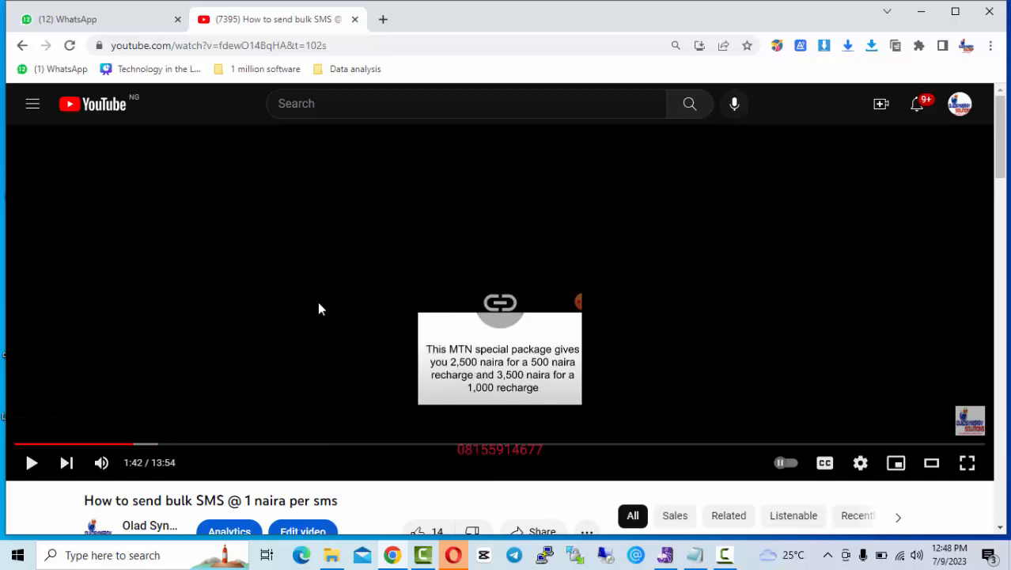
{"action": "left_click", "coordinate": [921, 11]}
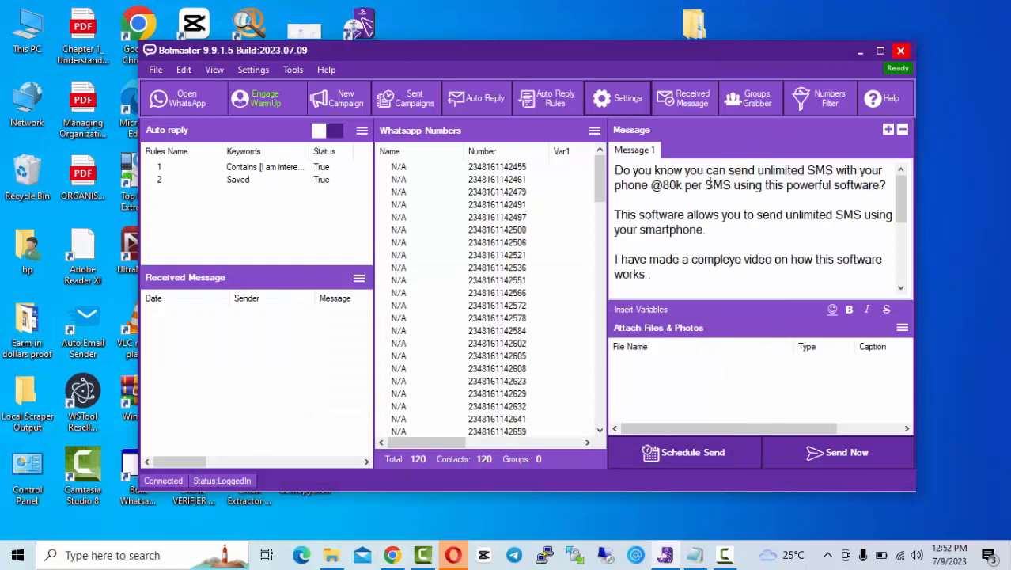
Step: Change 'compleye' to 'complete' in the campaign message, then review the full message text
{"action": "left_click", "coordinate": [713, 197]}
{"action": "scroll", "coordinate": [809, 249], "scroll_direction": "down", "scroll_amount": 1}
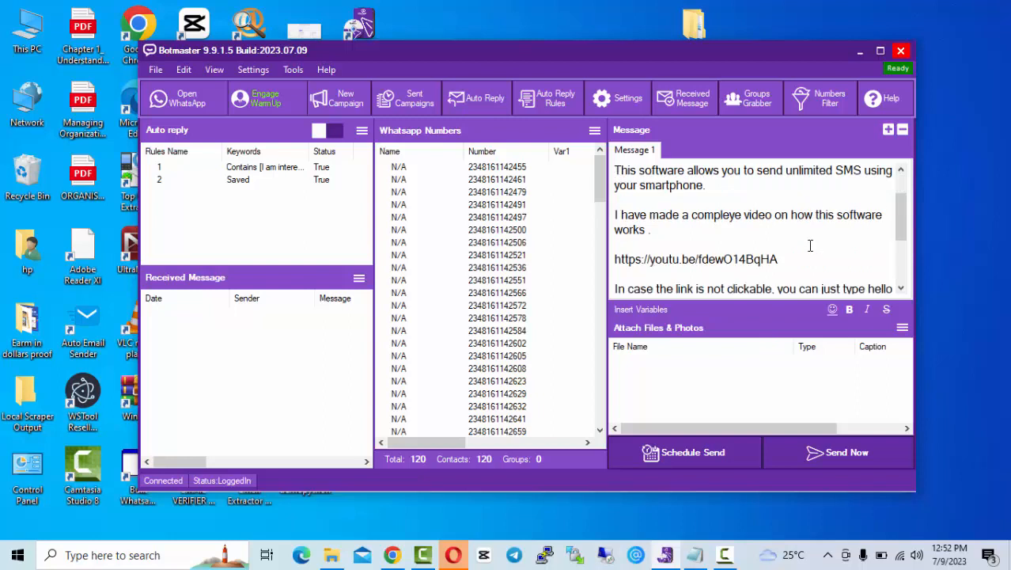
{"action": "left_click", "coordinate": [735, 214]}
{"action": "key", "text": "BackSpace"}
{"action": "type", "text": "t"}
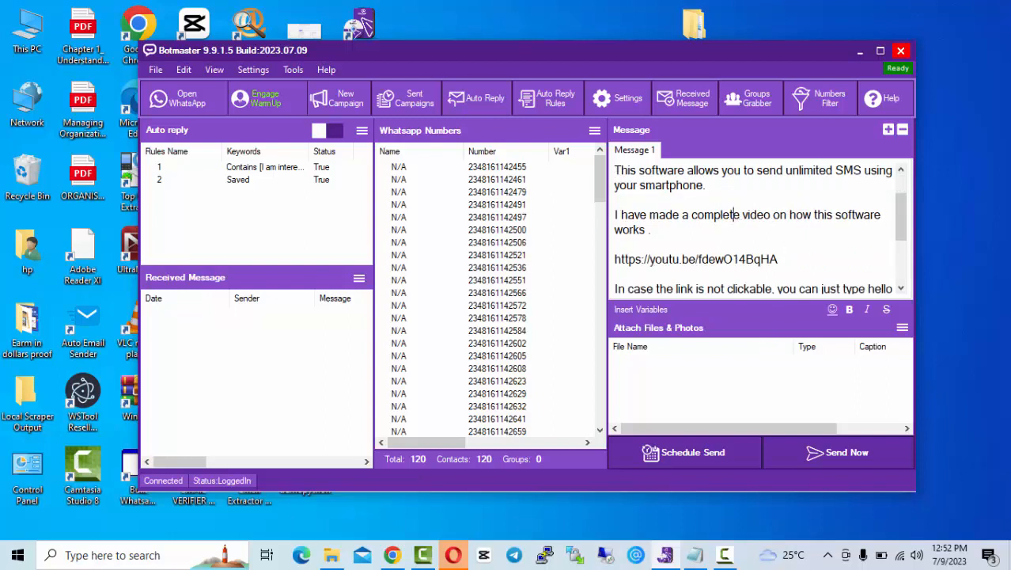
{"action": "key", "text": "ctrl+a"}
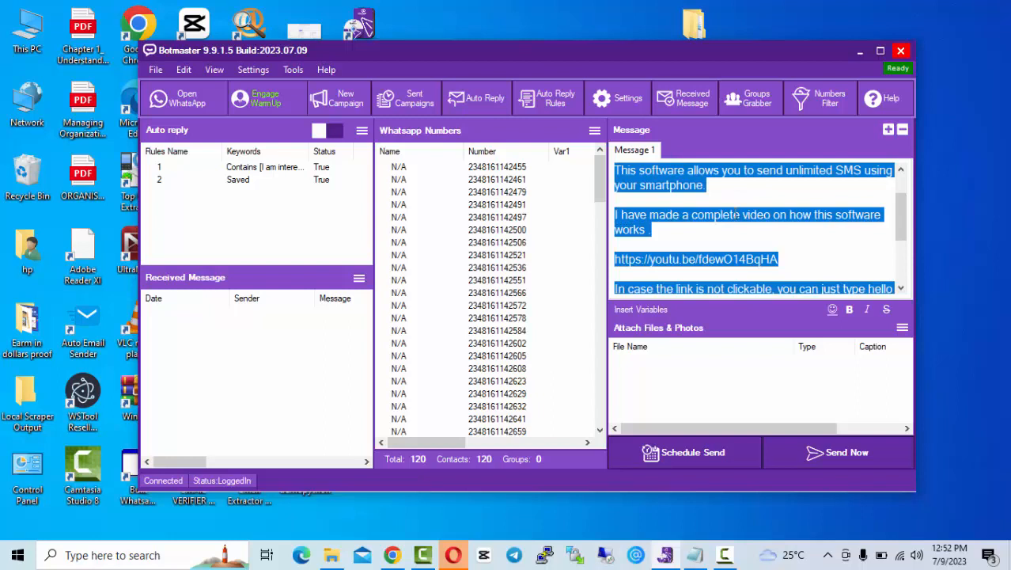
{"action": "left_click", "coordinate": [749, 226]}
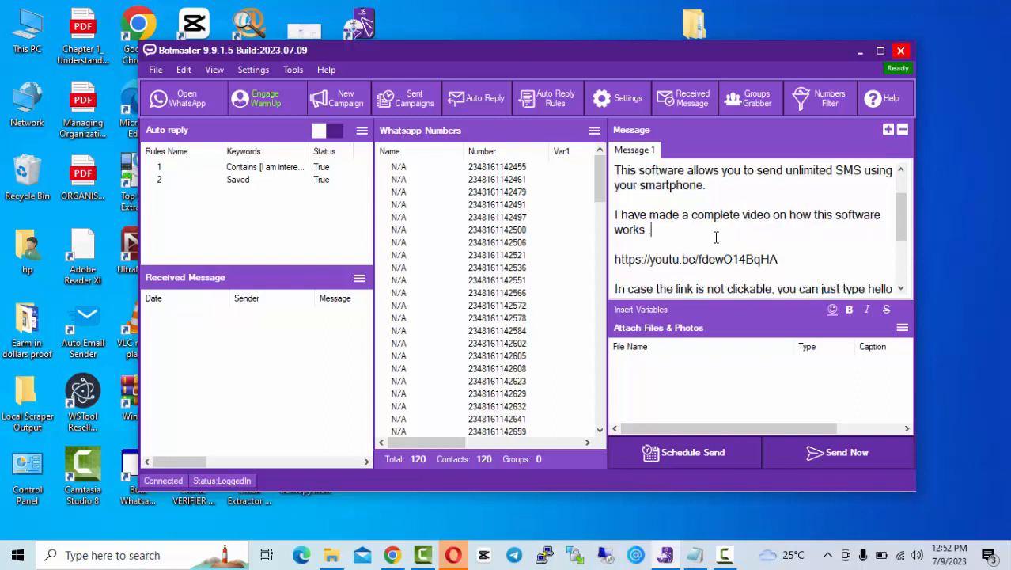
{"action": "scroll", "coordinate": [716, 237], "scroll_direction": "down", "scroll_amount": 1}
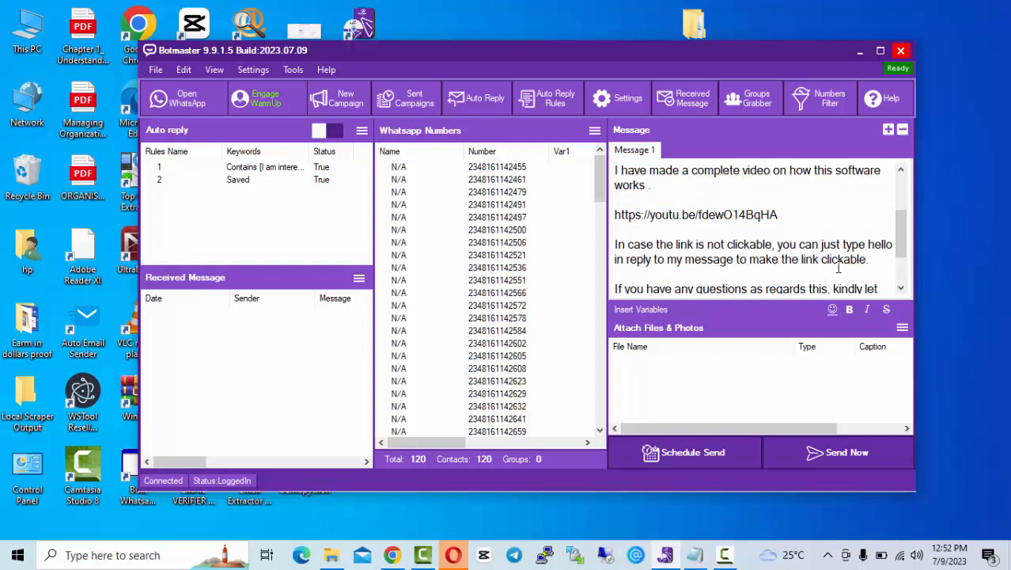
{"action": "scroll", "coordinate": [839, 269], "scroll_direction": "down", "scroll_amount": 1}
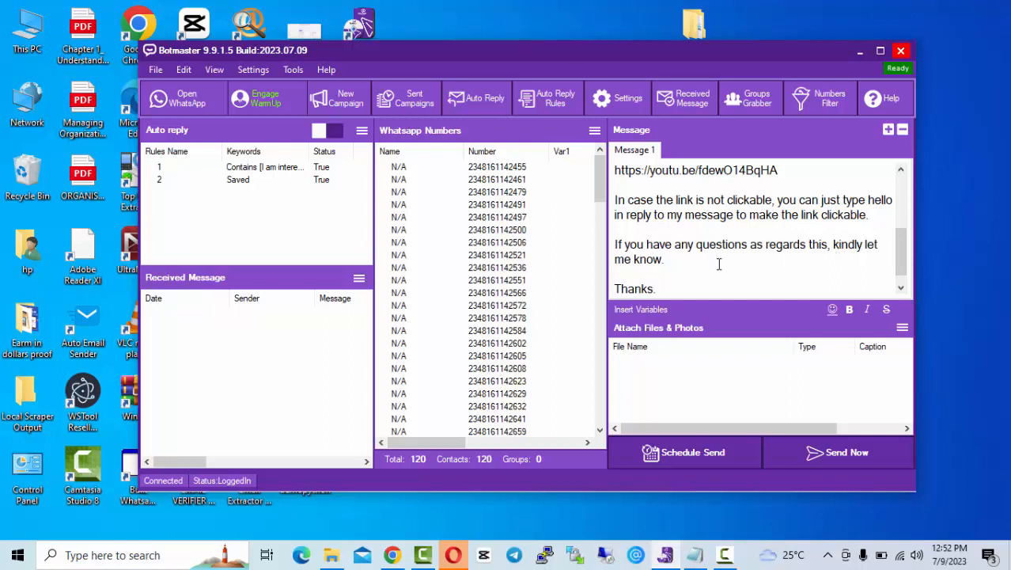
{"action": "scroll", "coordinate": [719, 265], "scroll_direction": "up", "scroll_amount": 1}
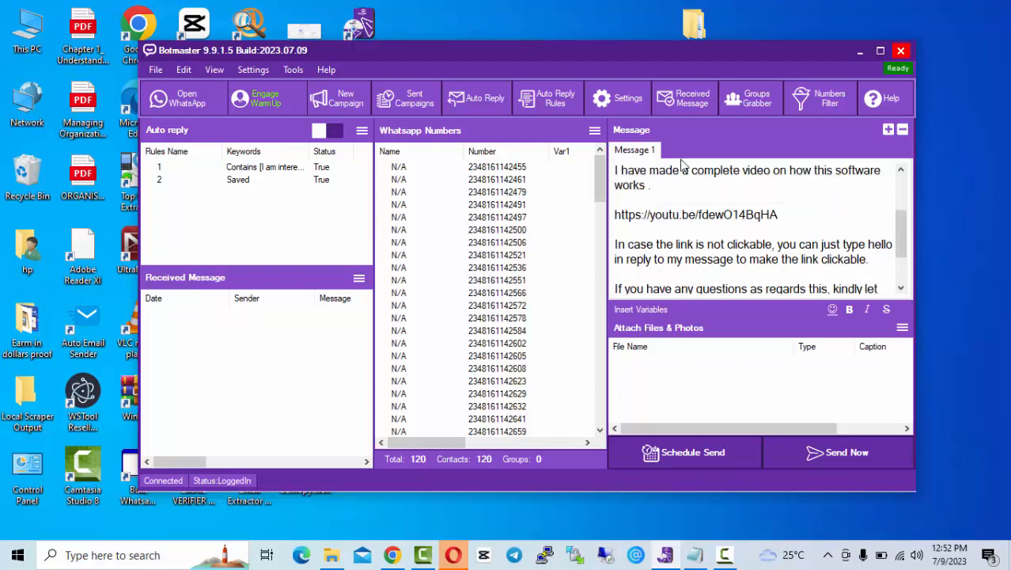
Step: Raise the Wait between messages minimum to 3 in Sending Settings, then close Settings
{"action": "left_click", "coordinate": [623, 103]}
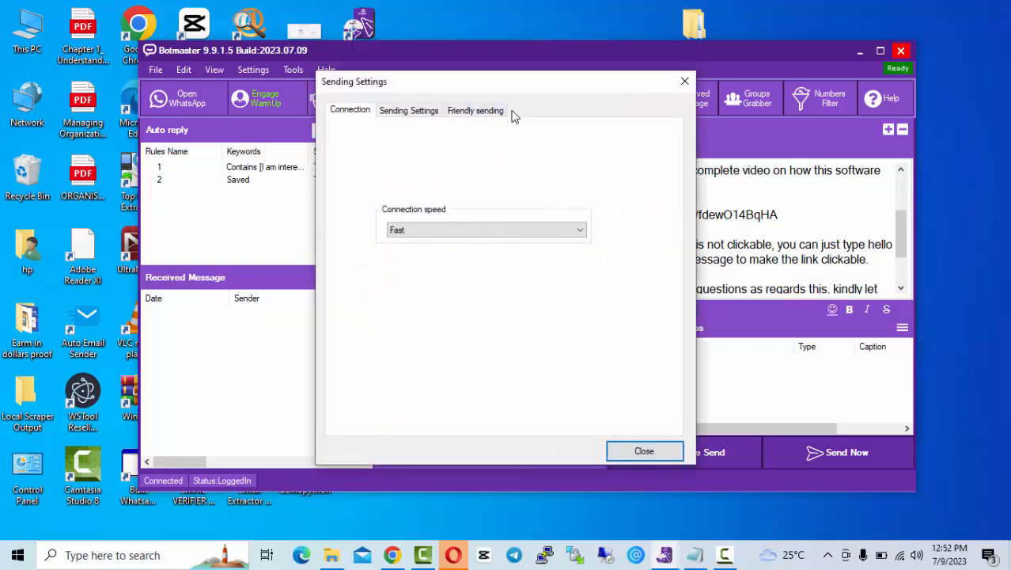
{"action": "left_click", "coordinate": [418, 113]}
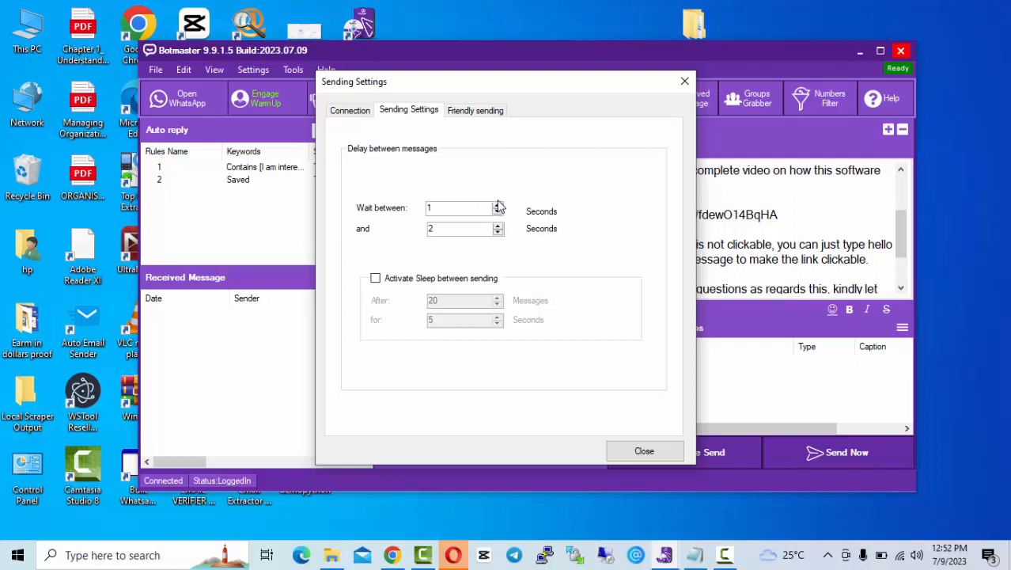
{"action": "left_click", "coordinate": [497, 204]}
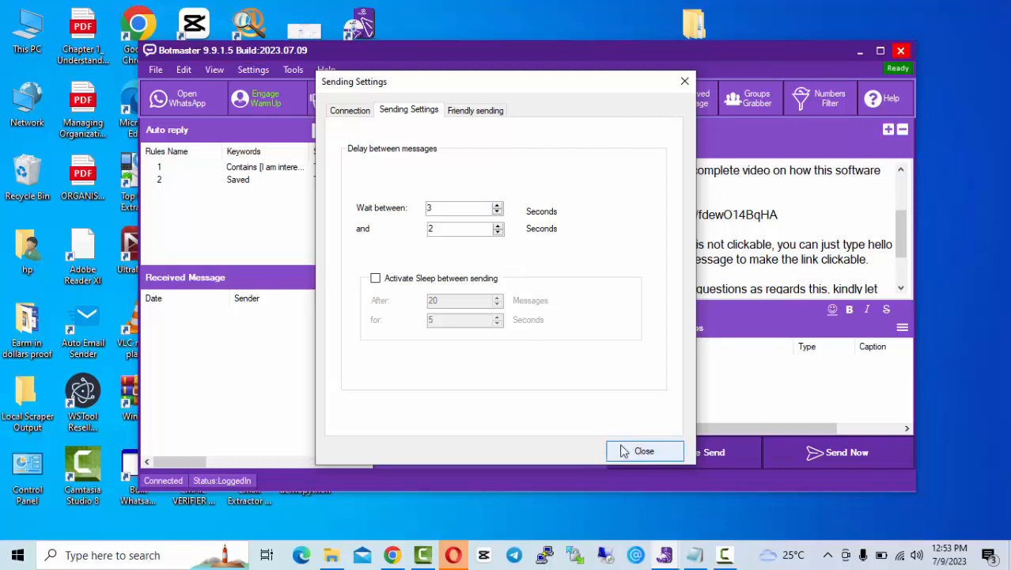
{"action": "left_click", "coordinate": [481, 111]}
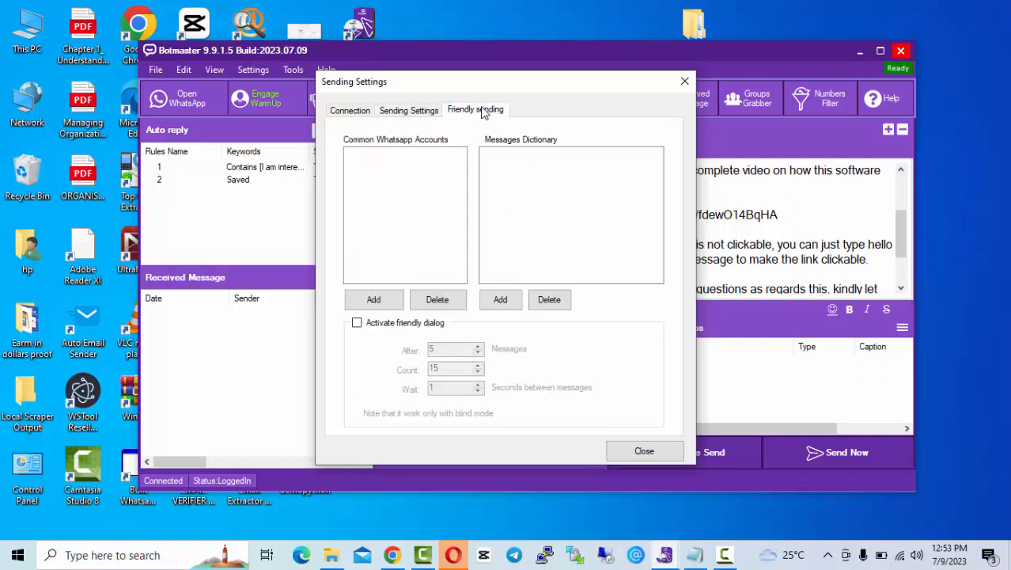
{"action": "left_click", "coordinate": [404, 110]}
{"action": "left_click", "coordinate": [353, 114]}
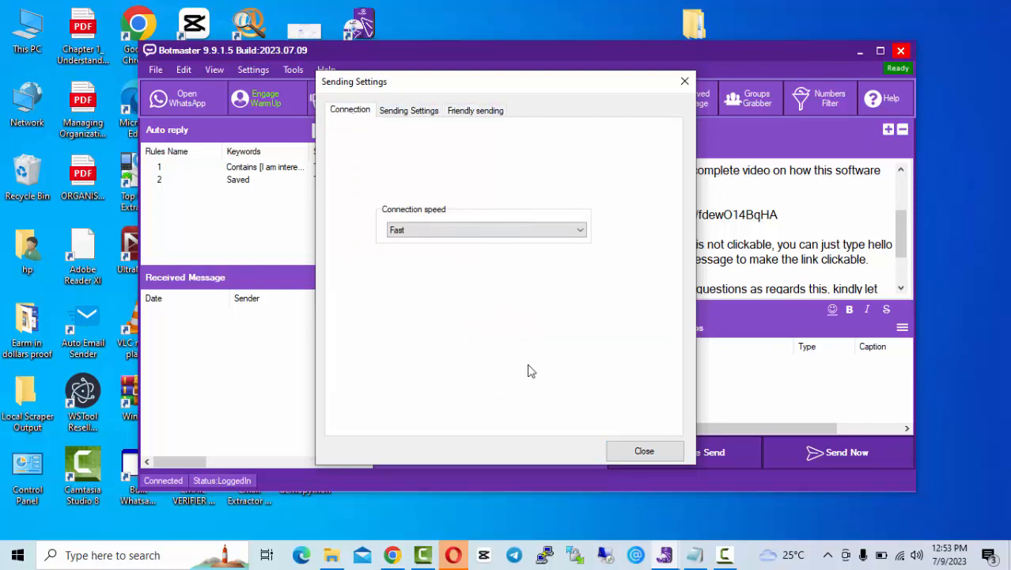
{"action": "left_click", "coordinate": [646, 456]}
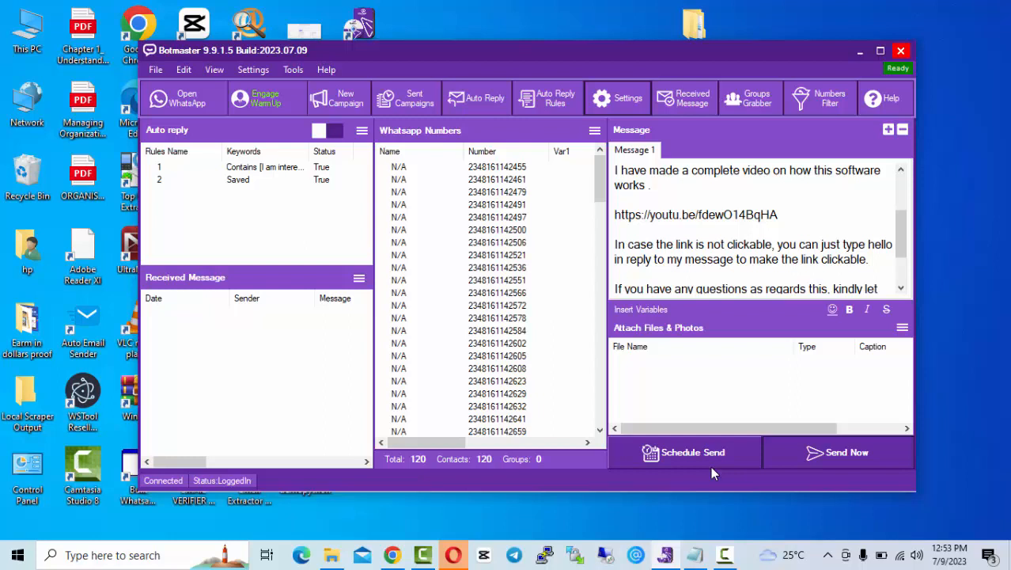
Step: Launch the campaign with Send Now and pick Blind Mode instead of Safe Mode
{"action": "left_click", "coordinate": [843, 457]}
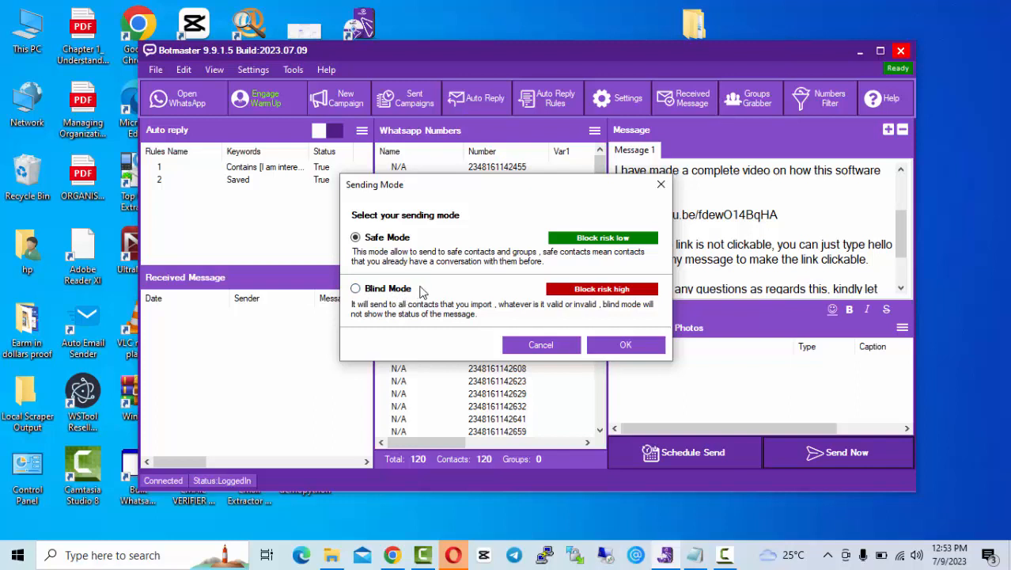
{"action": "left_click", "coordinate": [375, 290]}
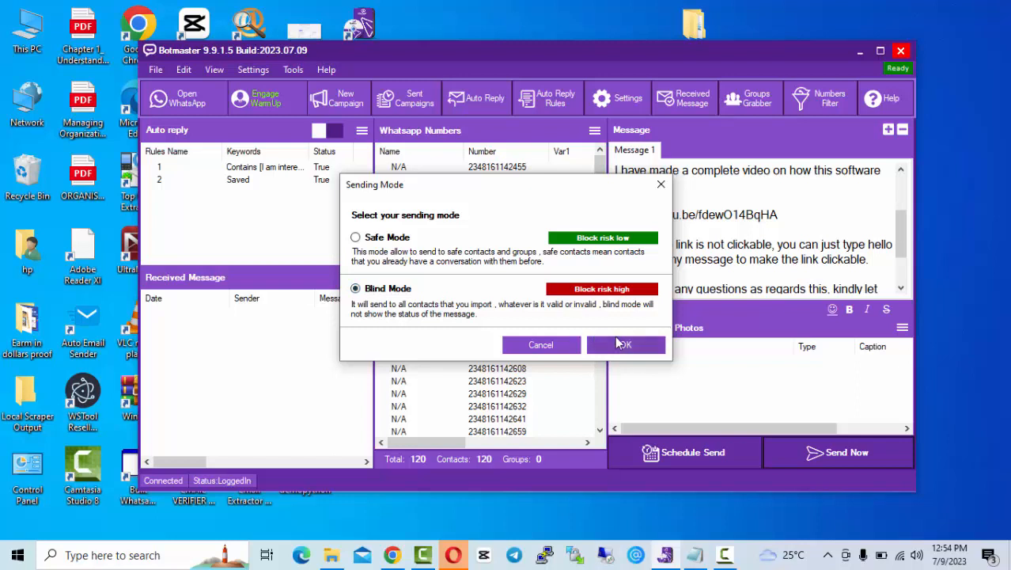
Step: Confirm Blind Mode and let the bulk send reach 77 of 120 contacts
{"action": "left_click", "coordinate": [621, 344]}
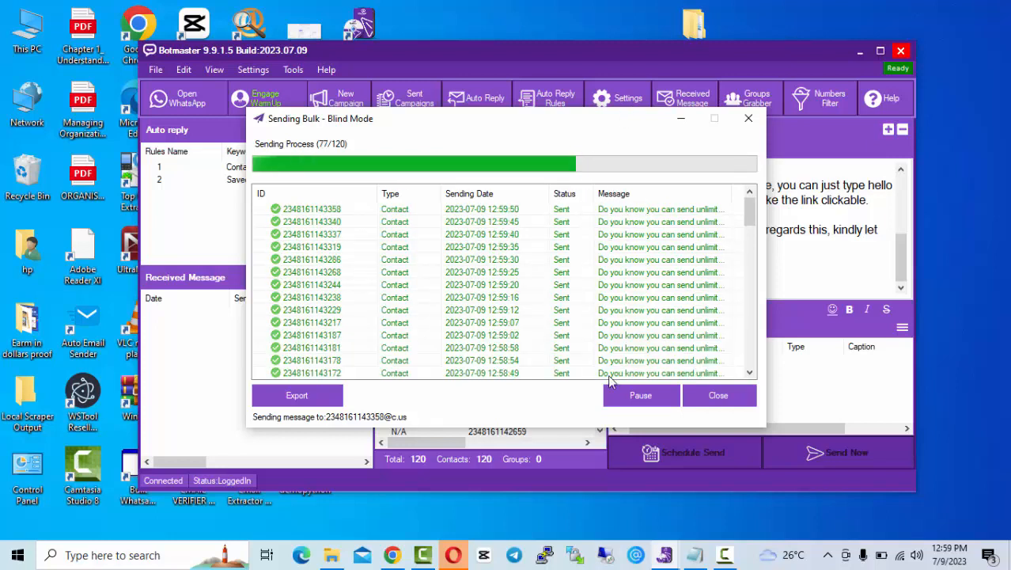
Step: Pause the bulk send at 77/120, close its window, and confirm with Yes
{"action": "left_click", "coordinate": [656, 398]}
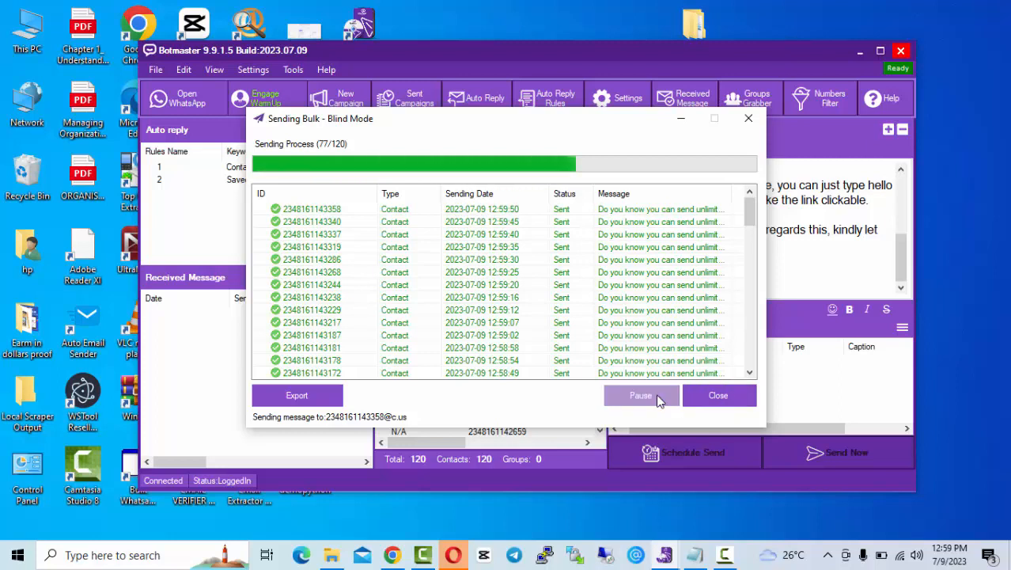
{"action": "left_click", "coordinate": [719, 401]}
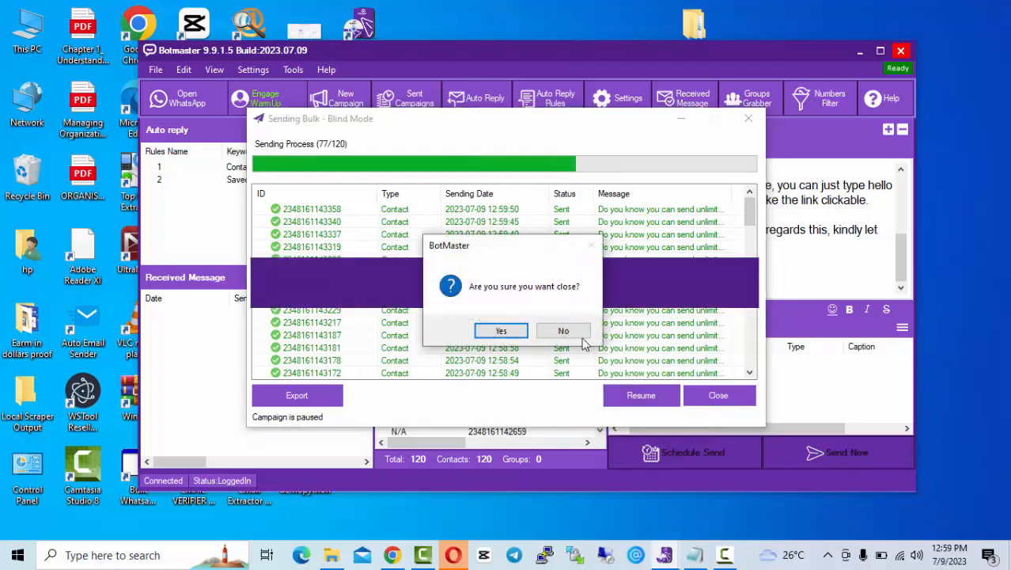
{"action": "left_click", "coordinate": [501, 331]}
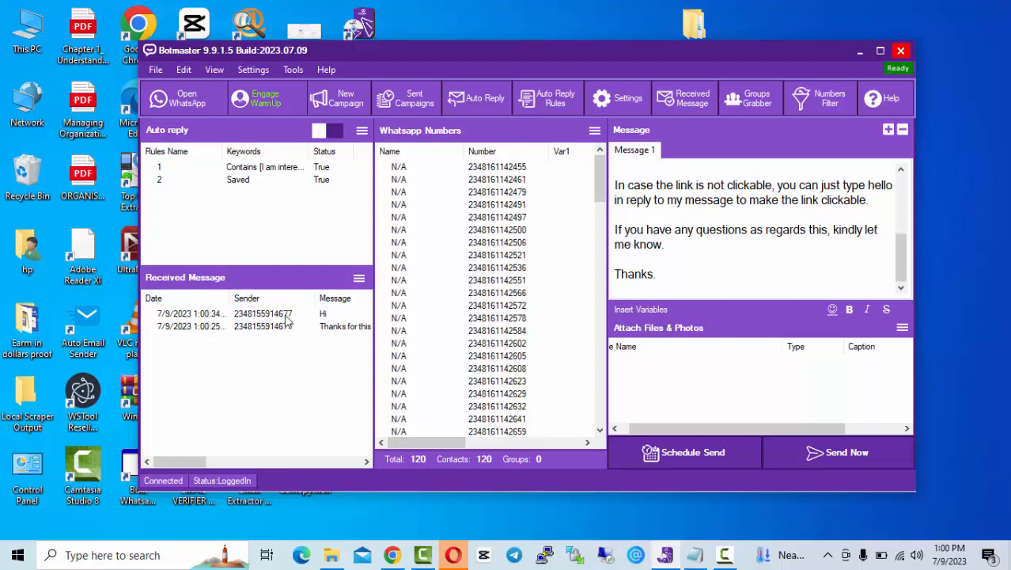
Step: Reply 'you are welcome' to the received 'Thanks for this' message
{"action": "left_click", "coordinate": [300, 327]}
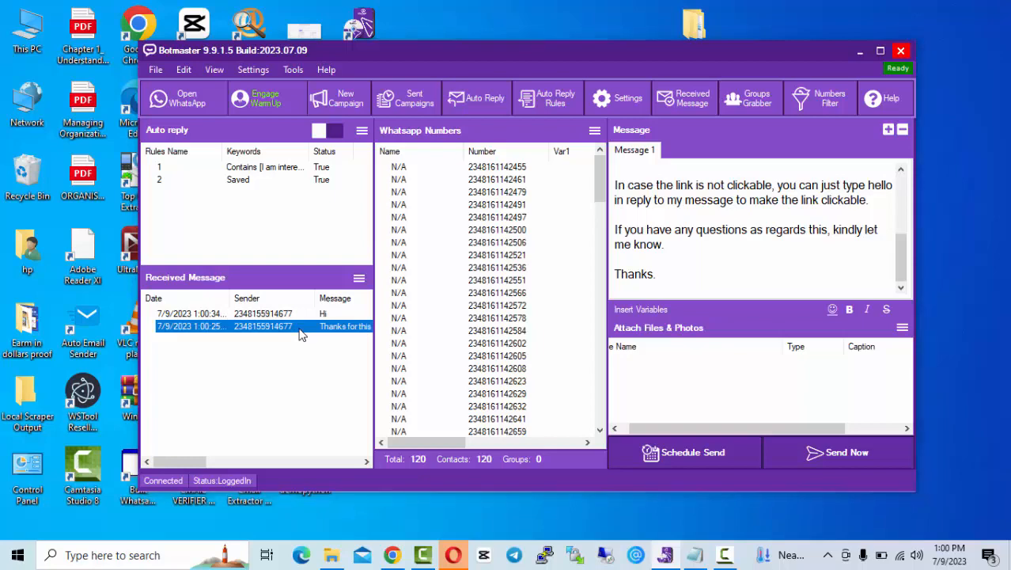
{"action": "double_click", "coordinate": [300, 328]}
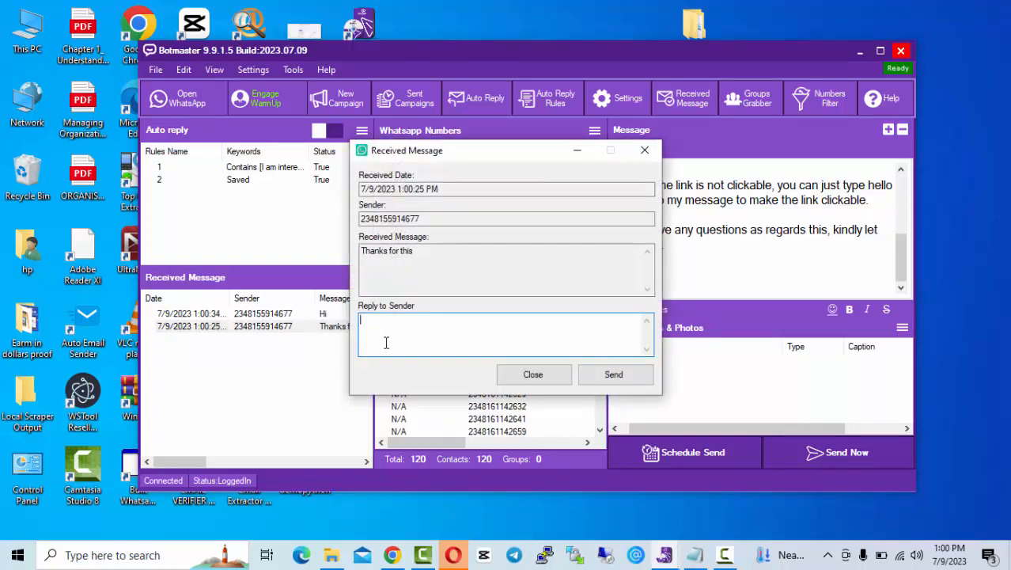
{"action": "type", "text": "you are welcome"}
{"action": "left_click", "coordinate": [616, 376]}
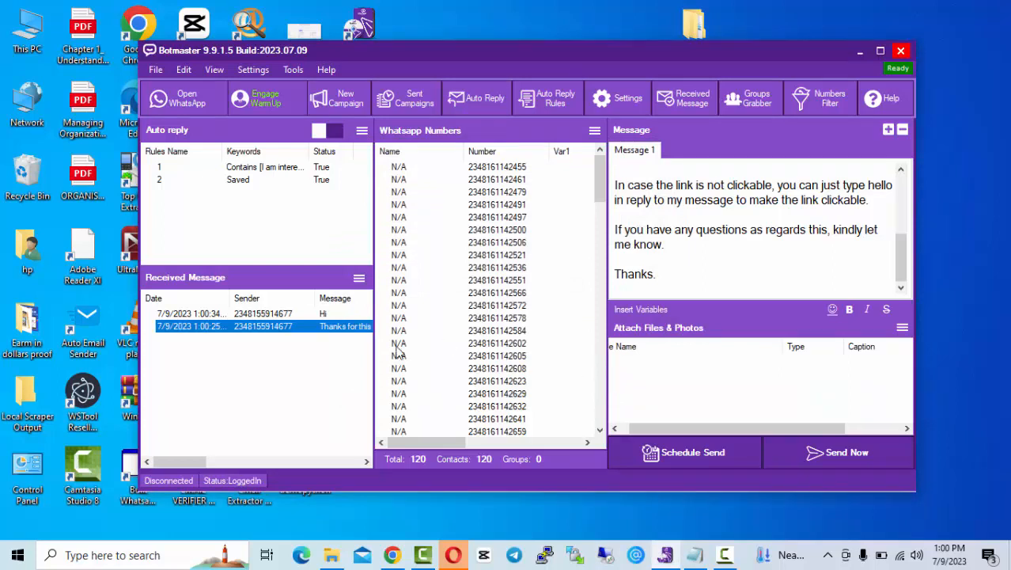
{"action": "left_click", "coordinate": [323, 353]}
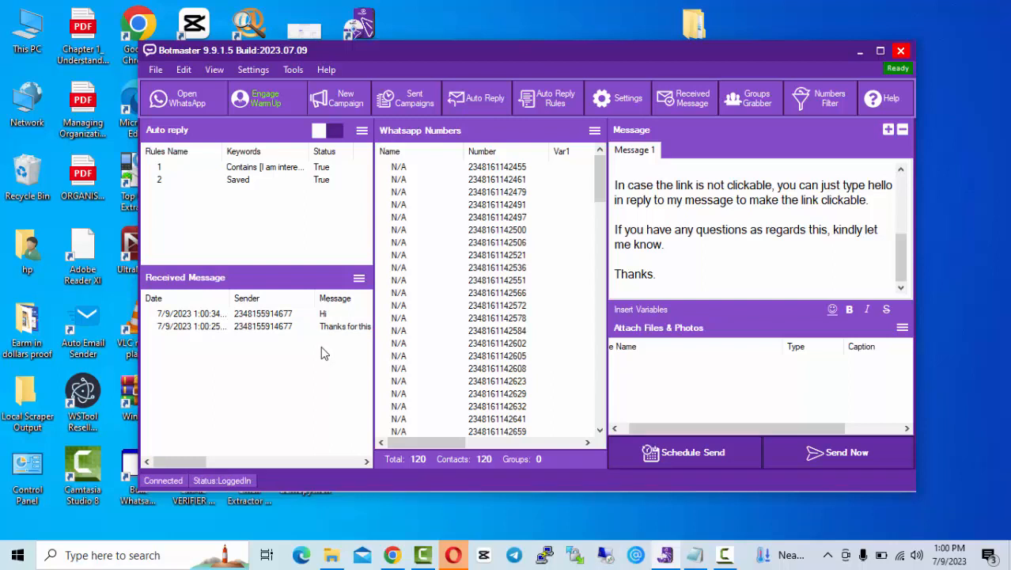